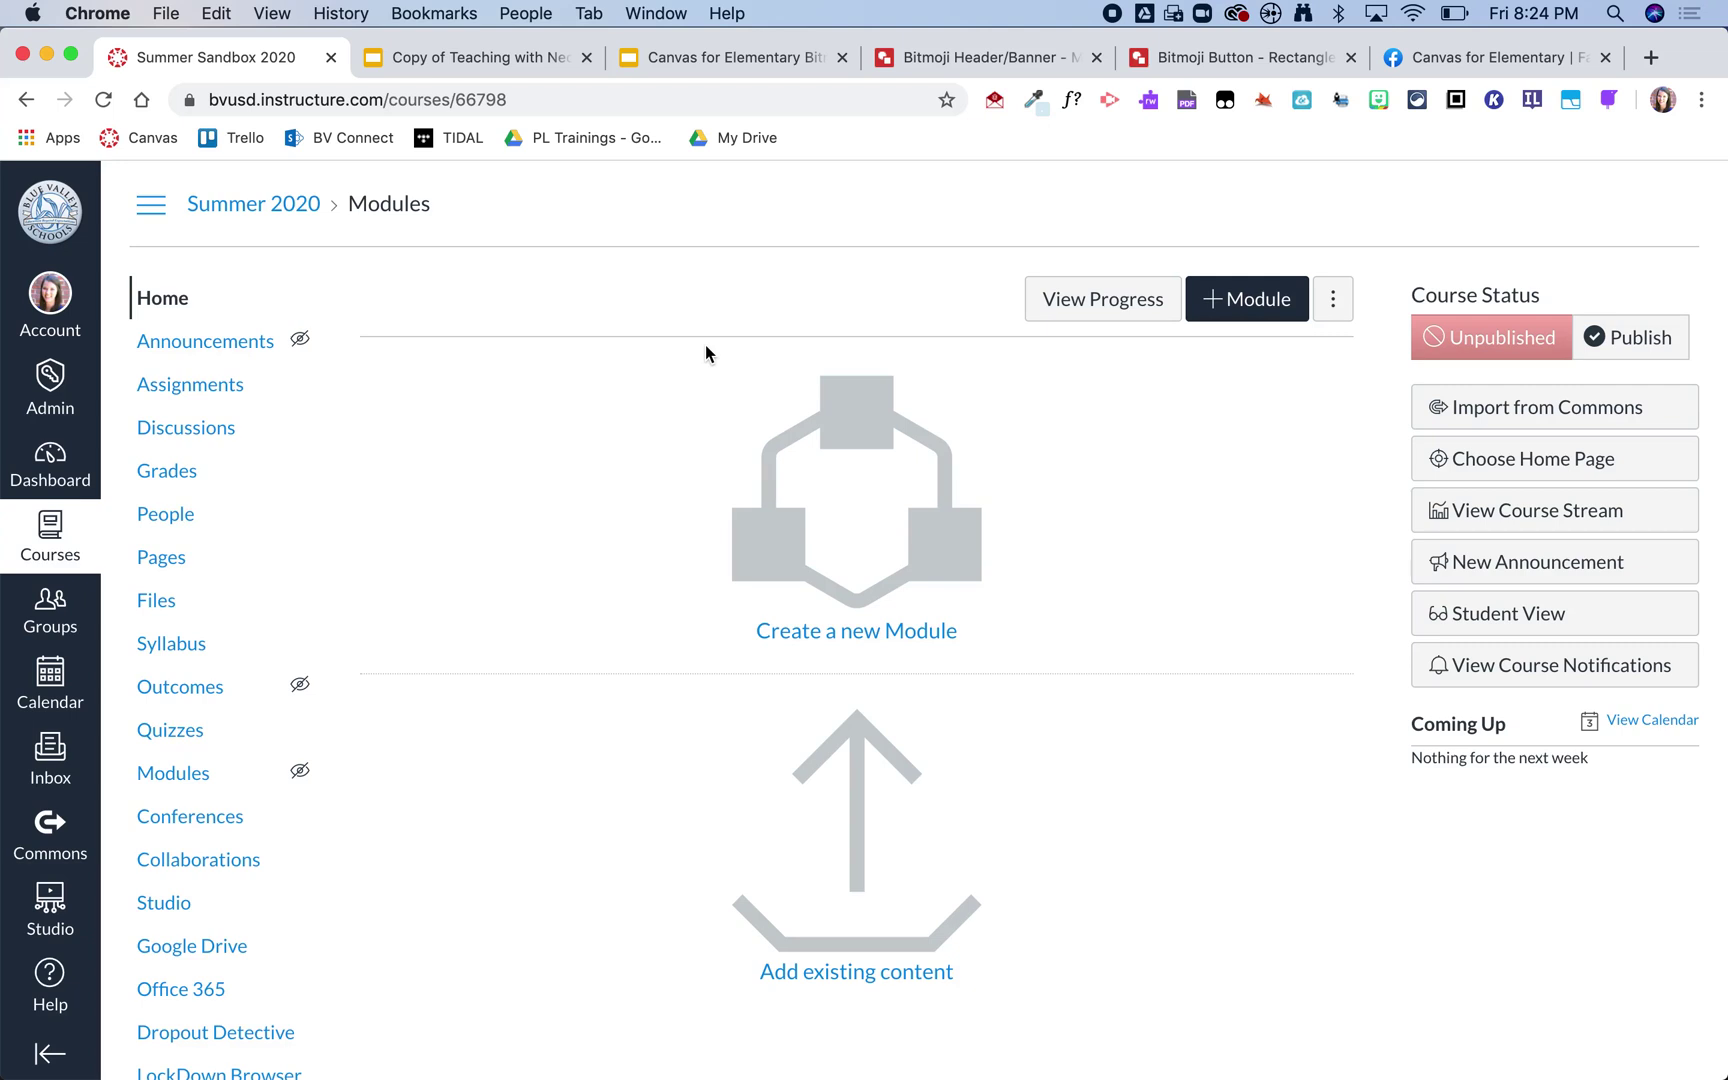
Step: Switch from Canvas to the 'Copy of Teaching with Neons - Freebie 2' slides tab
left_click(502, 60)
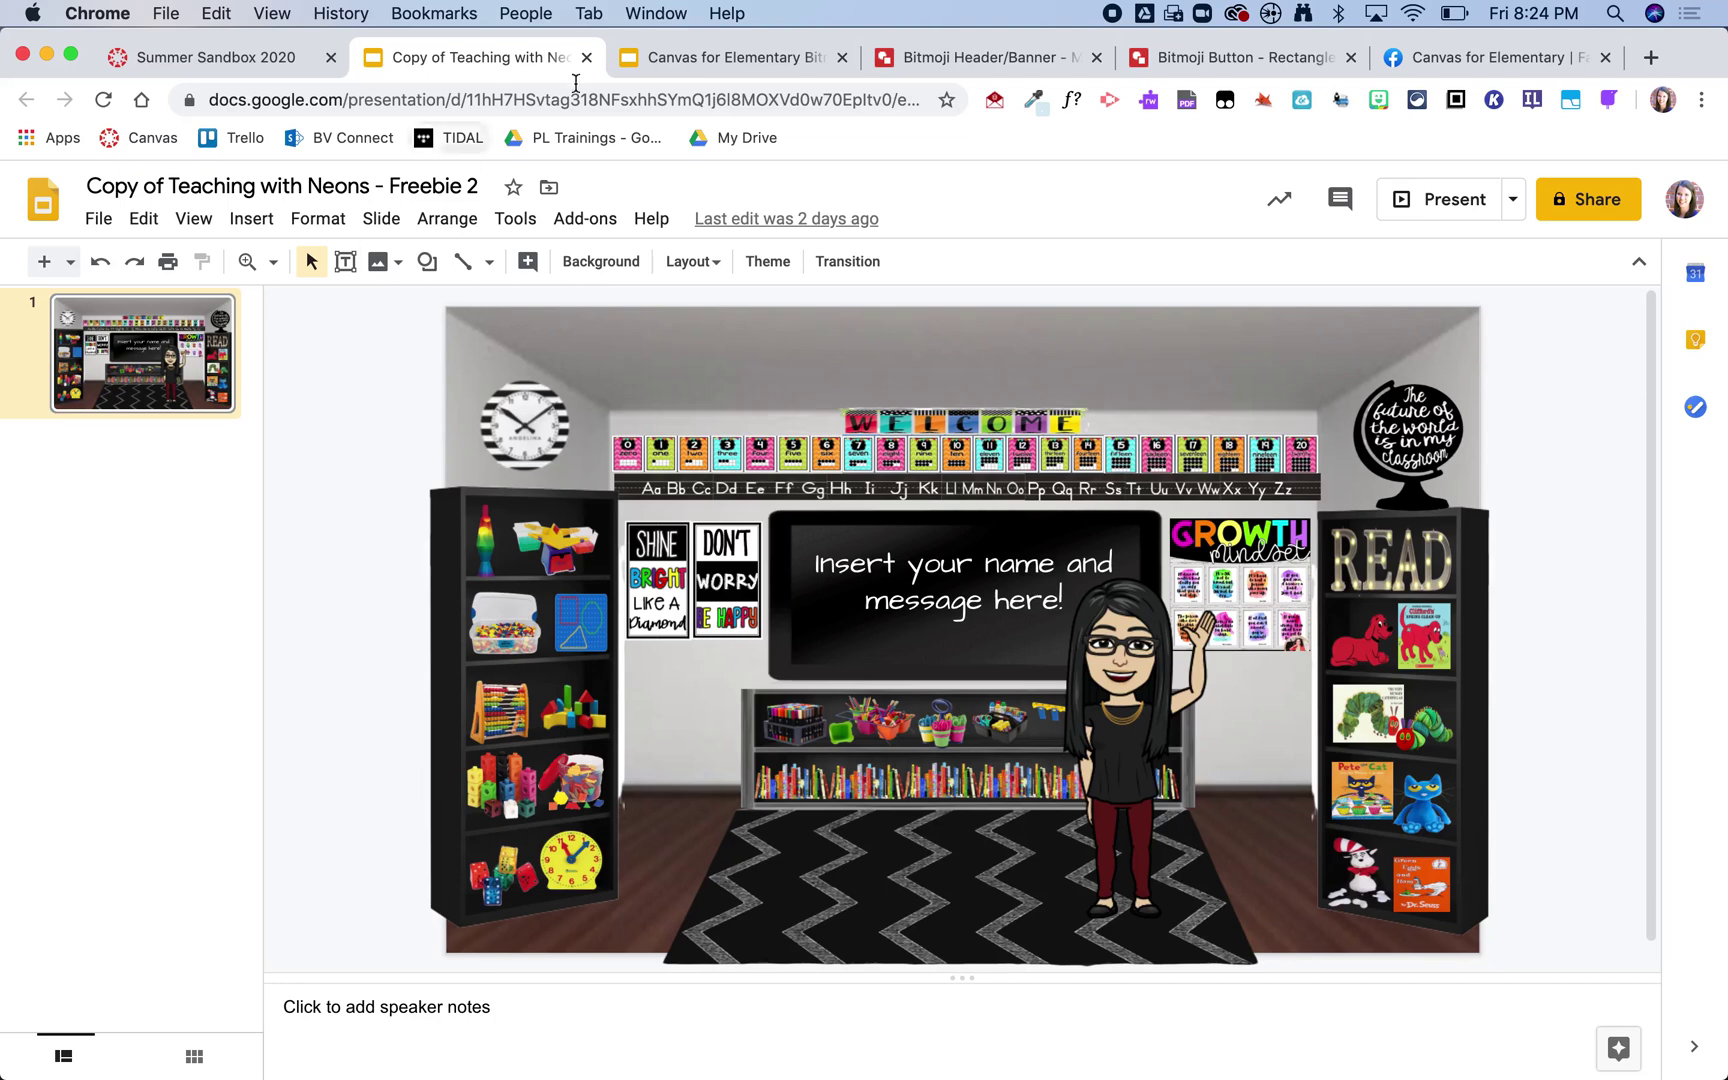
Step: Open the Canvas for Elementary Bitmoji Classroom deck and check the READ bookshelf book links
left_click(698, 66)
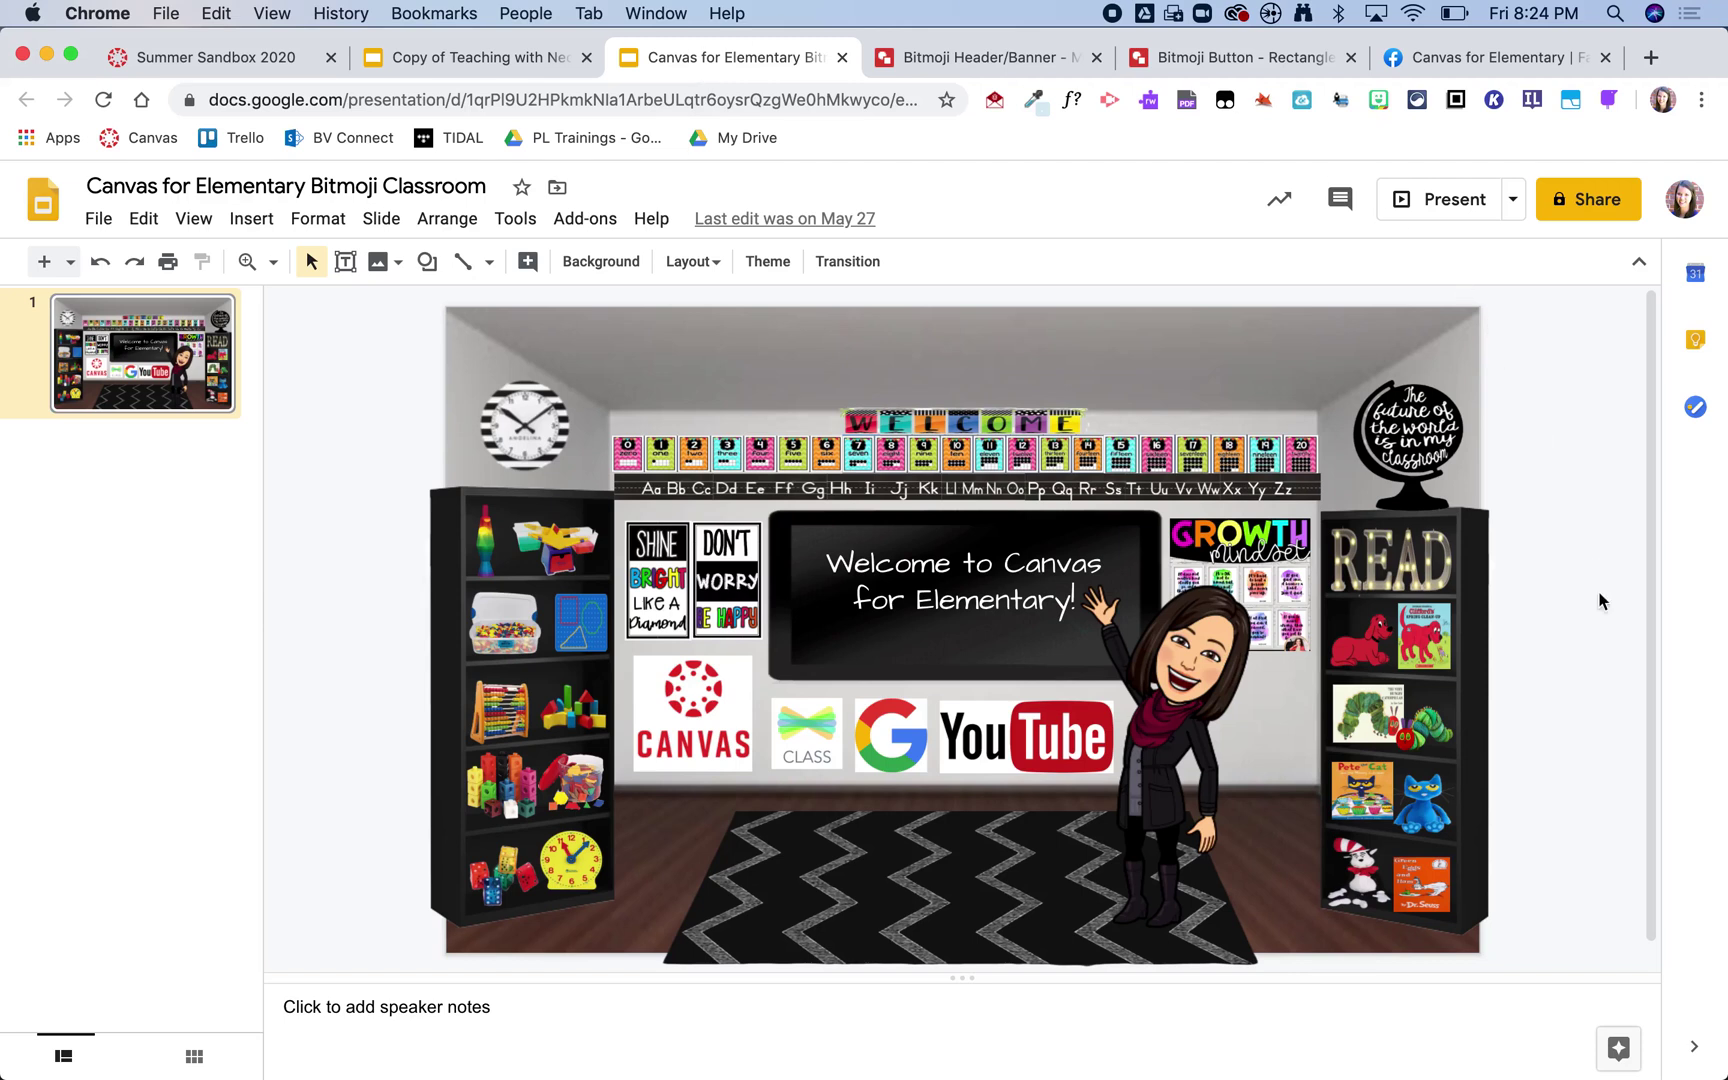
left_click(1452, 628)
left_click(1448, 630)
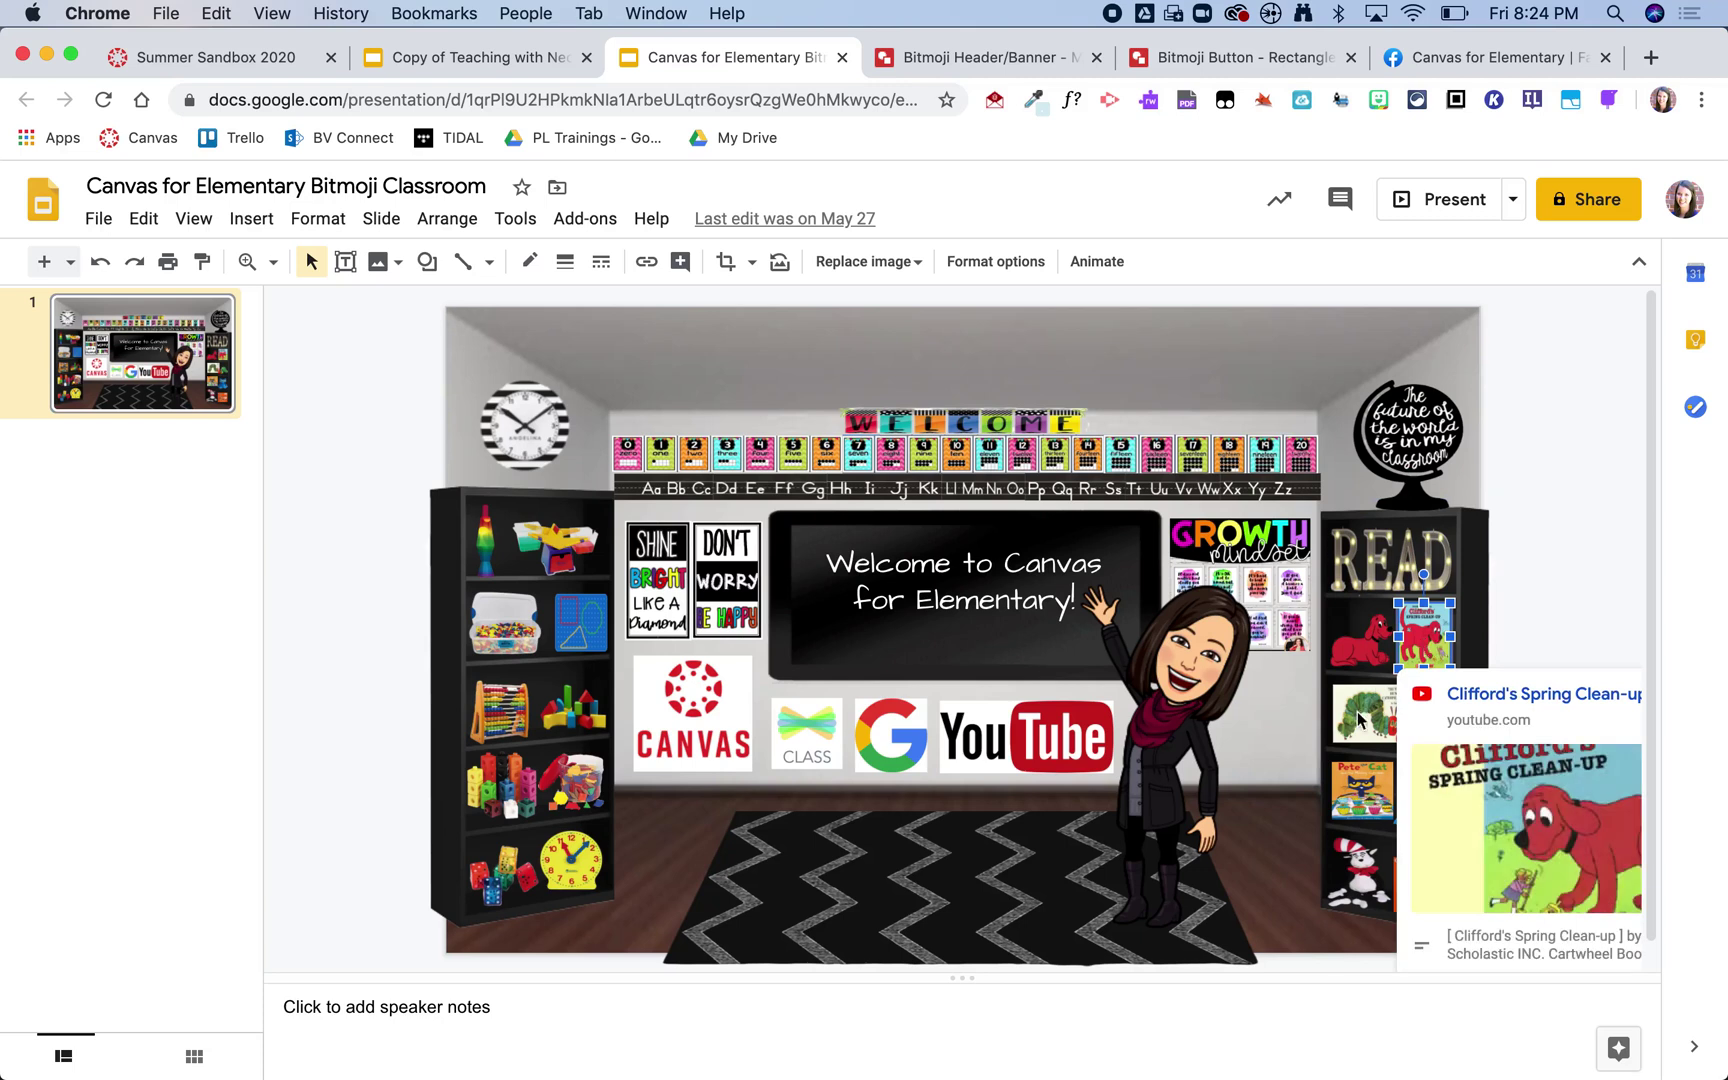
left_click(1362, 720)
left_click(1451, 864)
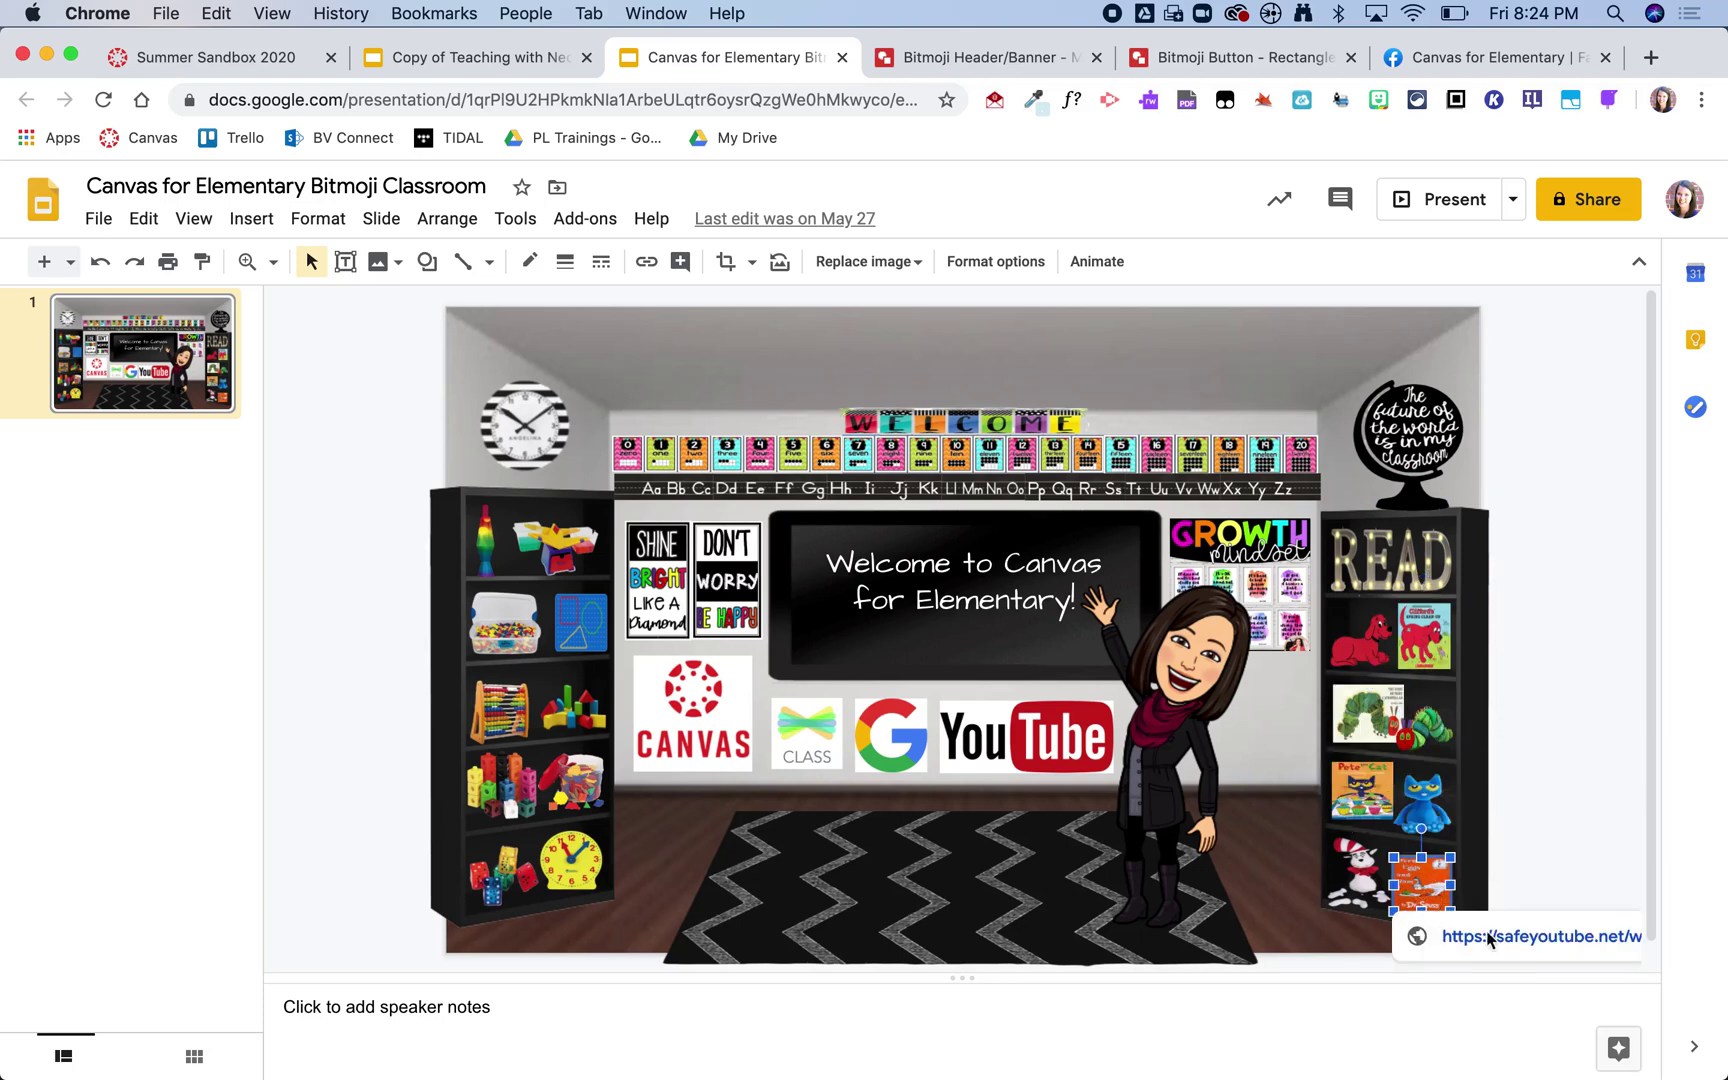
left_click(1539, 594)
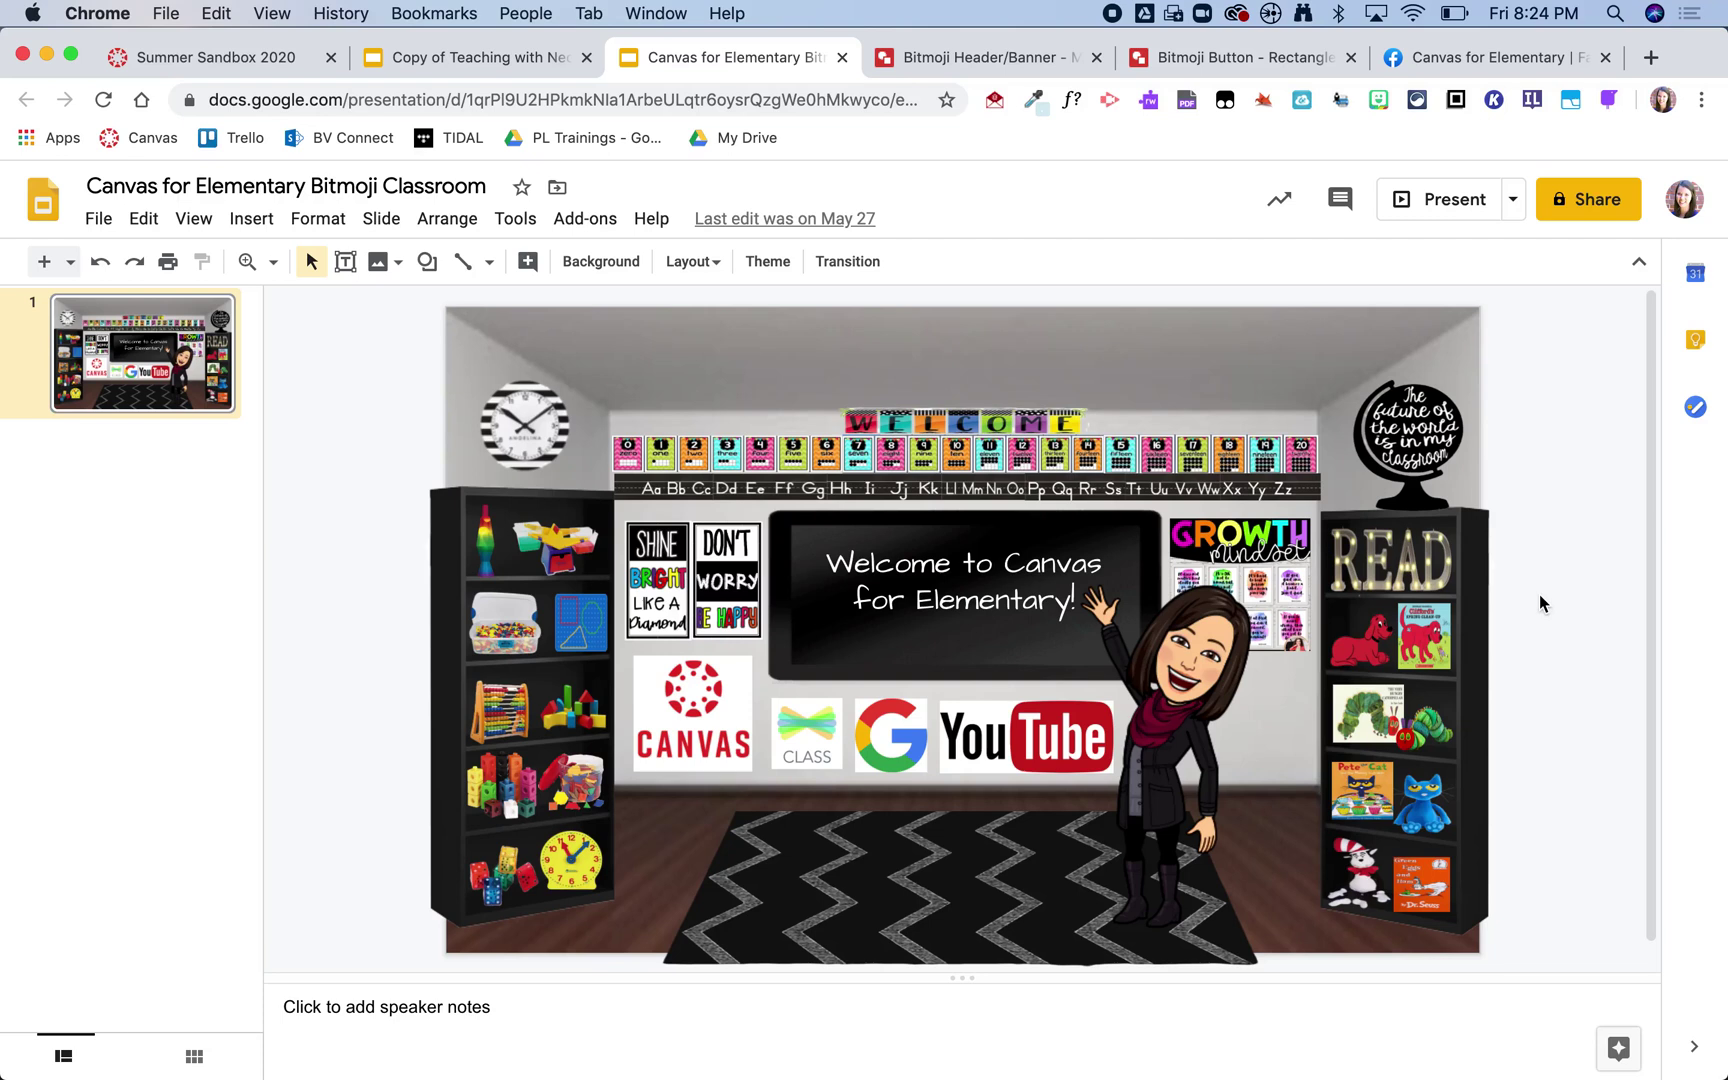
Step: Check the Canvas links attached to the CLASS and Google G images
left_click(808, 730)
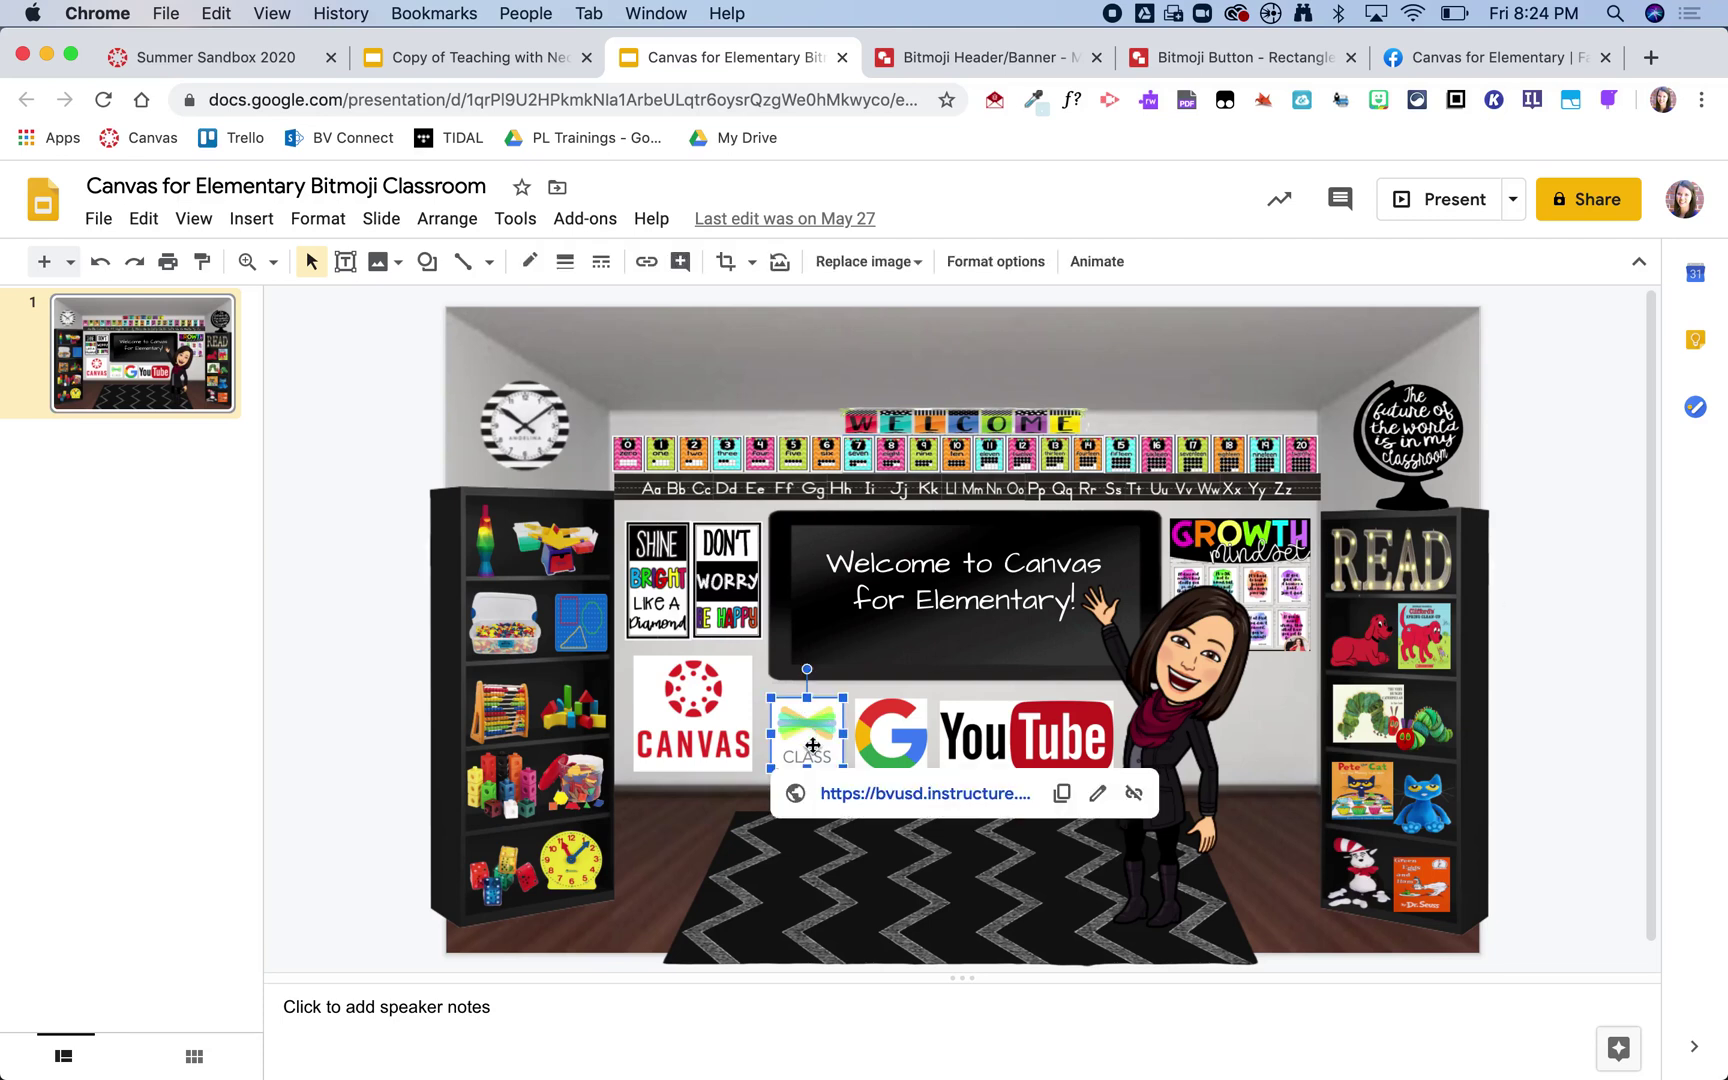
left_click(893, 751)
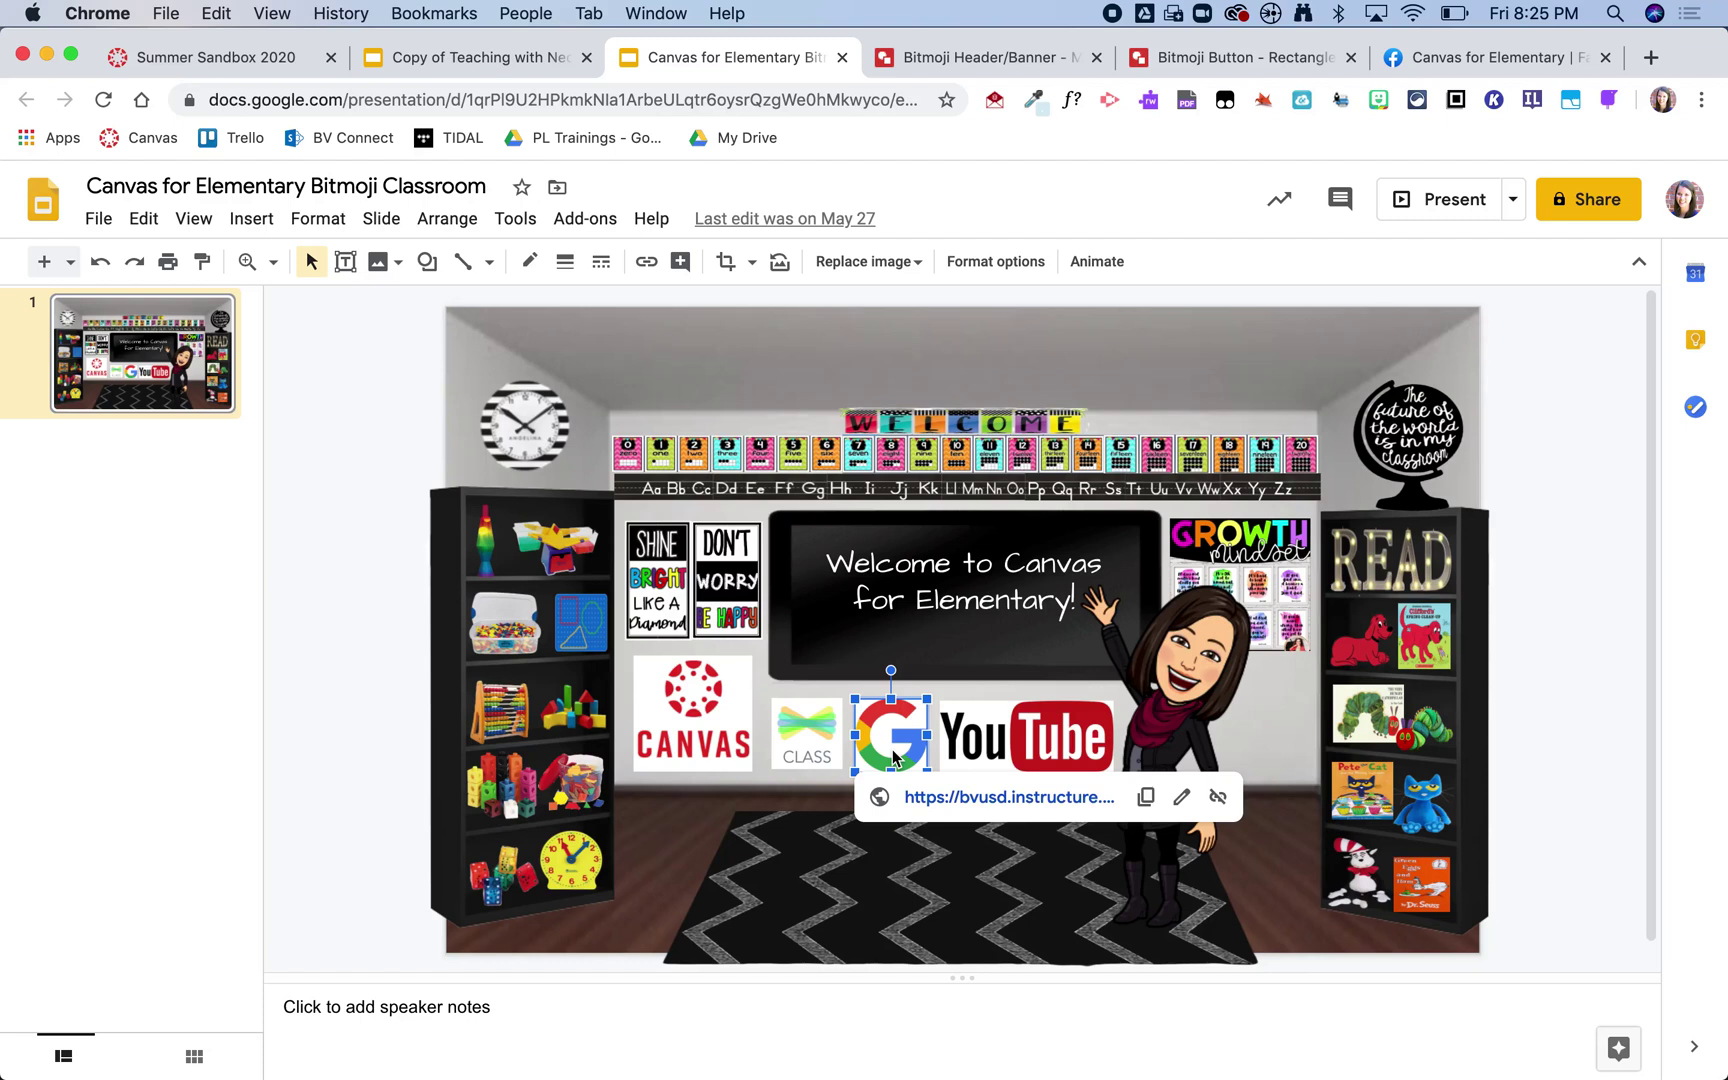
left_click(1560, 613)
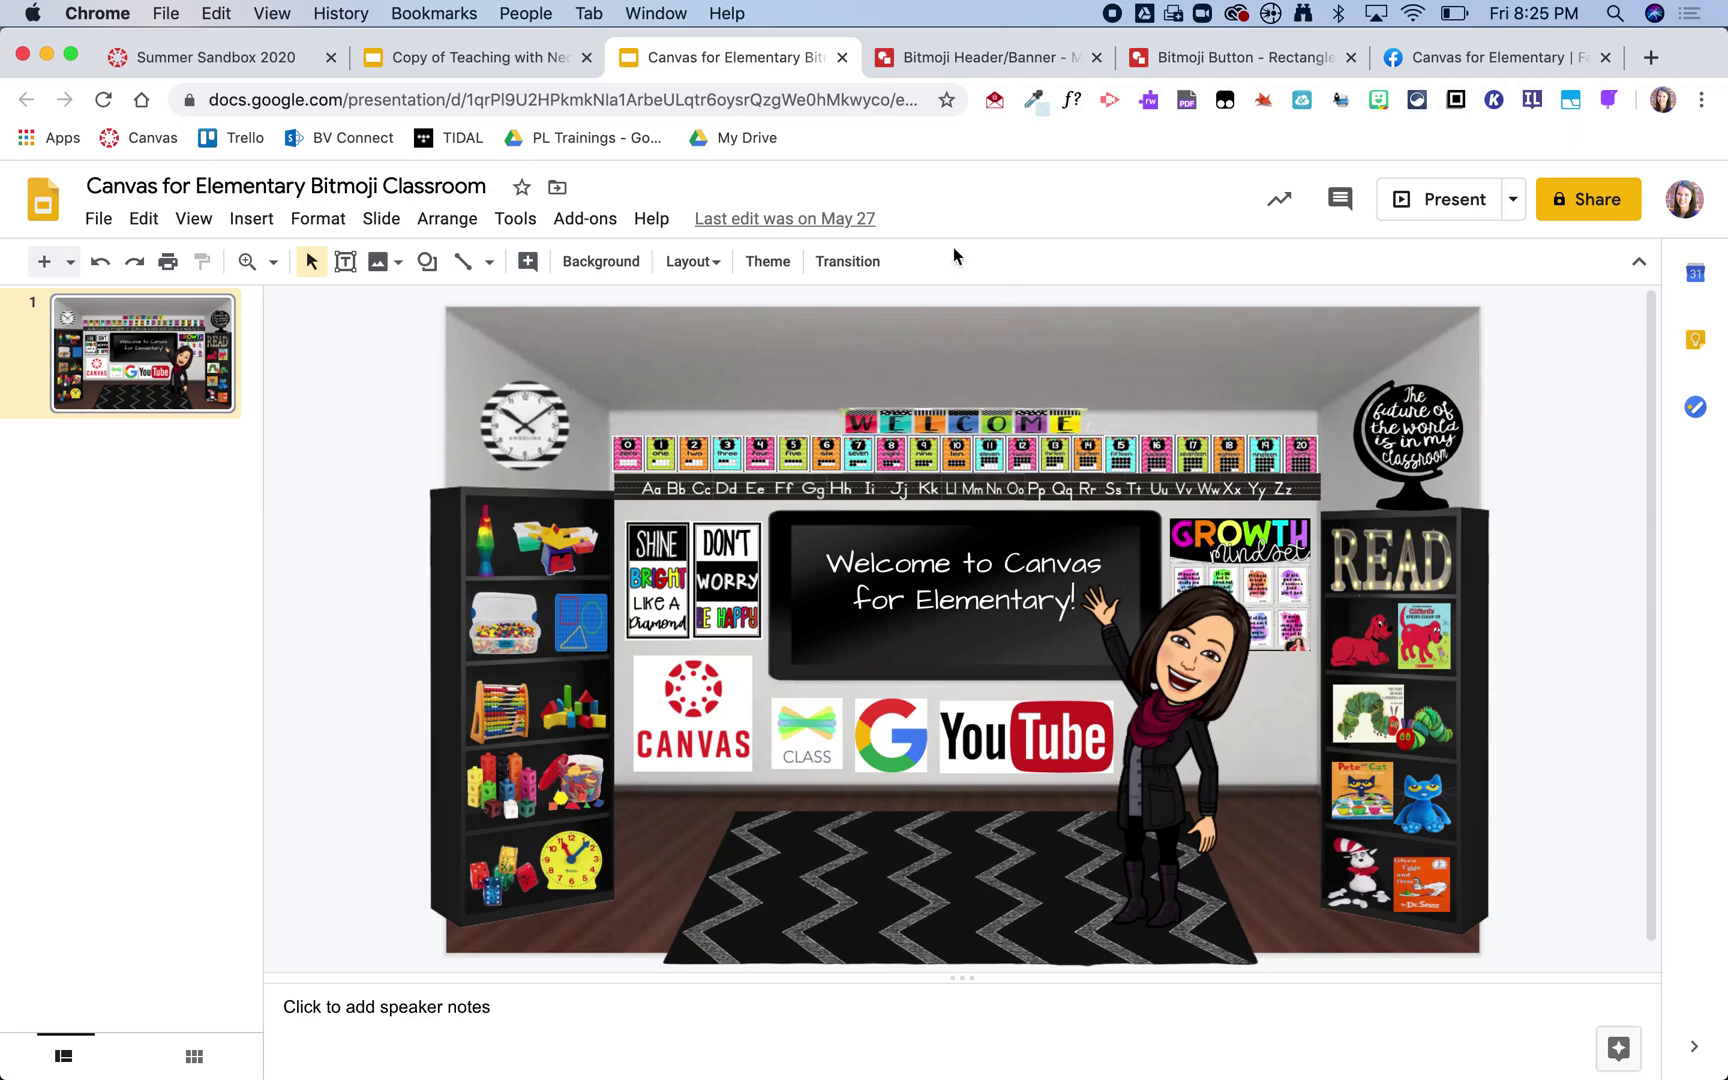
Step: Copy the Medium (960x629) iframe embed code from Publish to the web
left_click(104, 224)
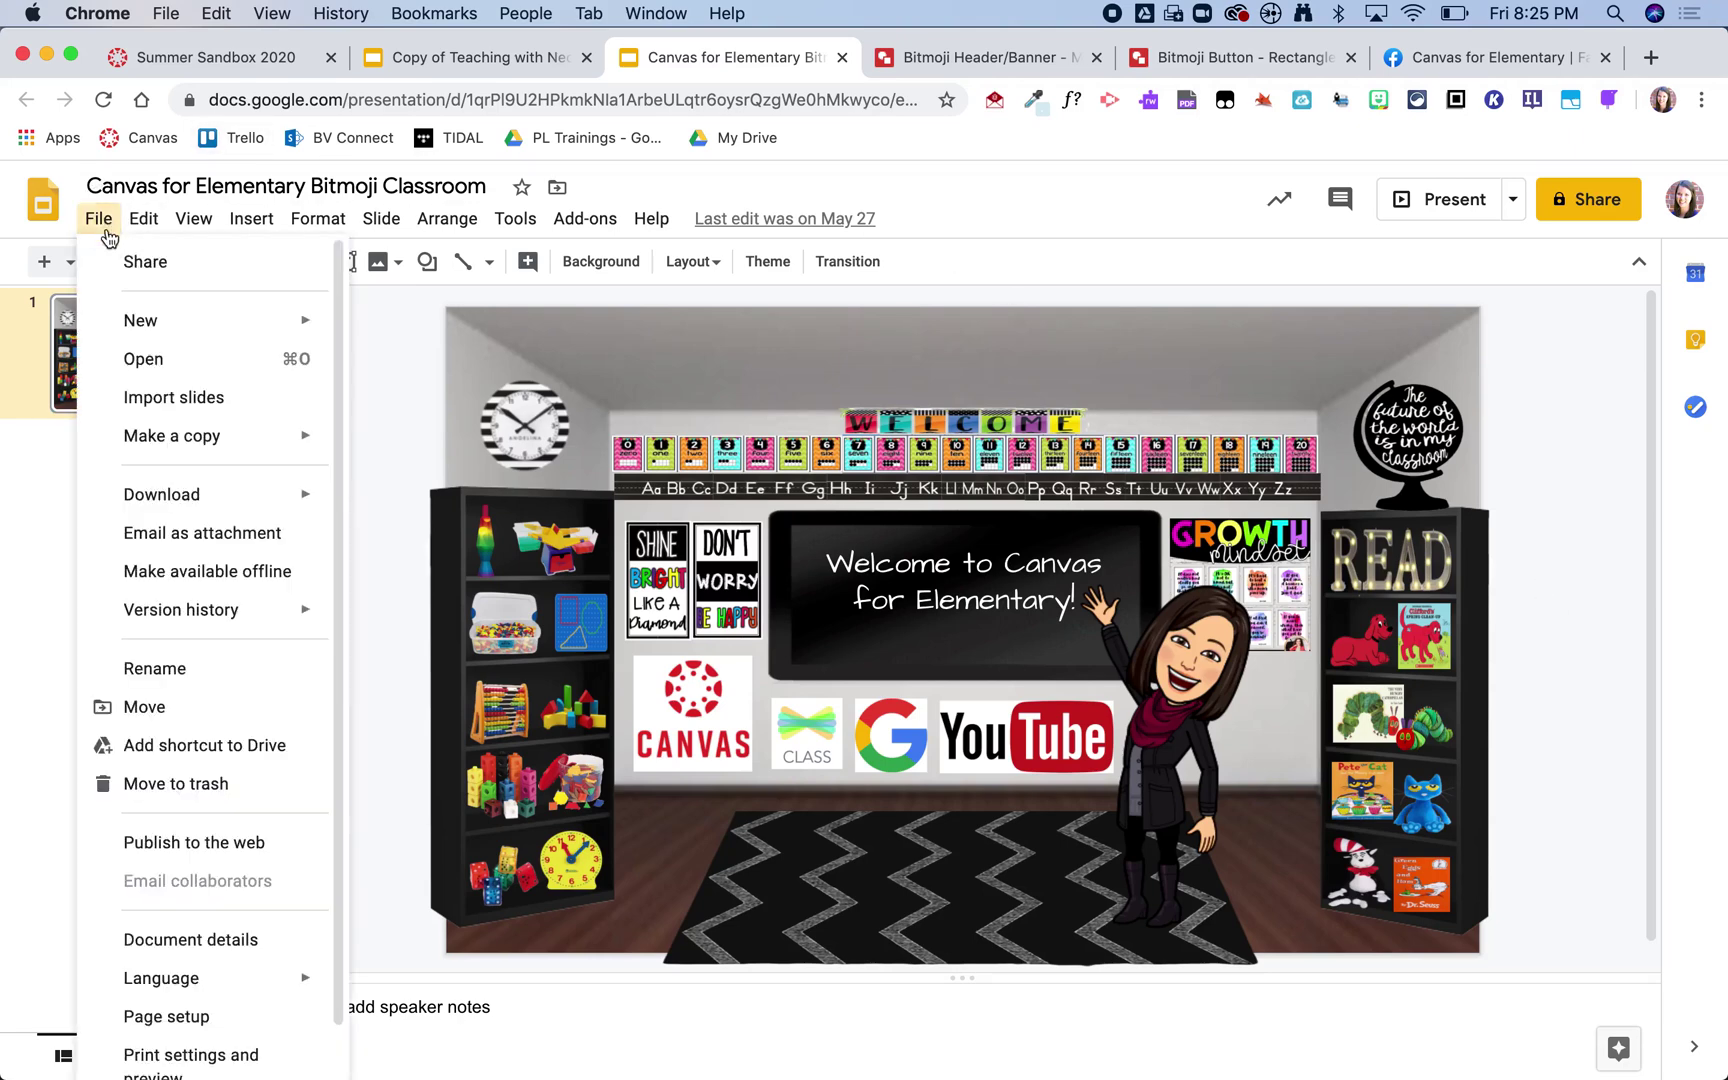
left_click(207, 843)
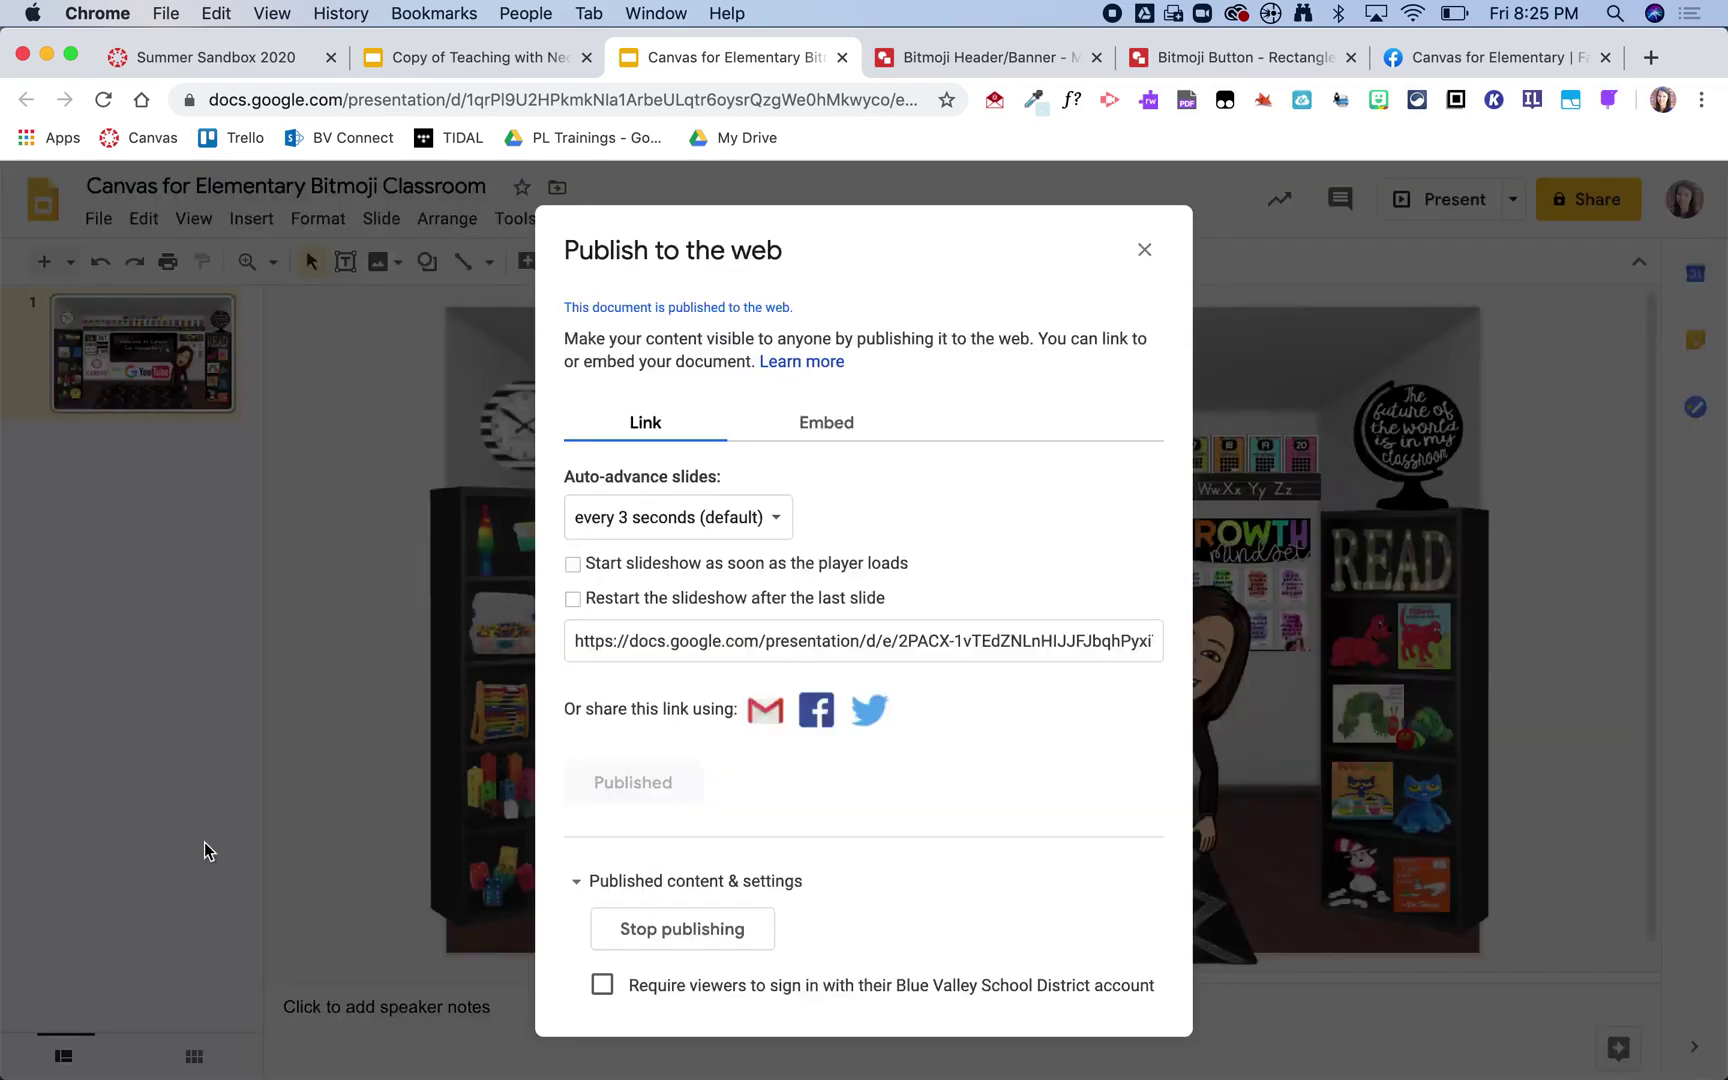
left_click(825, 425)
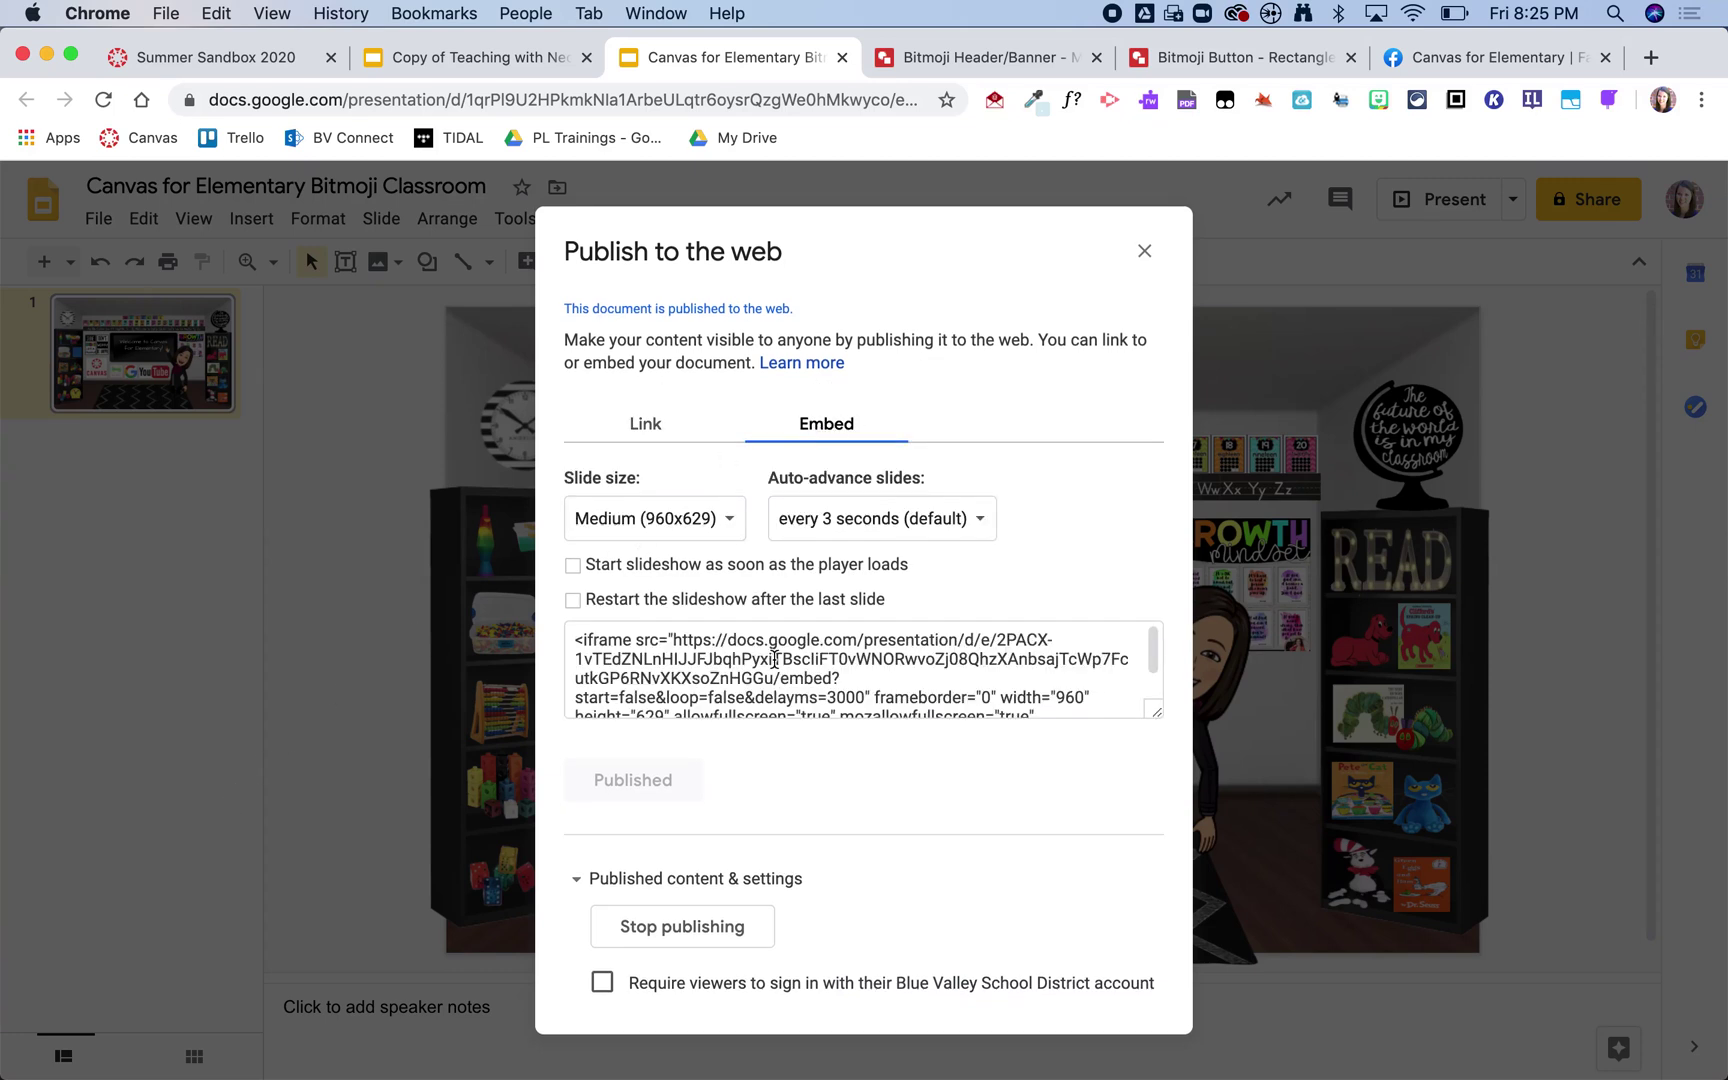
left_click(775, 660)
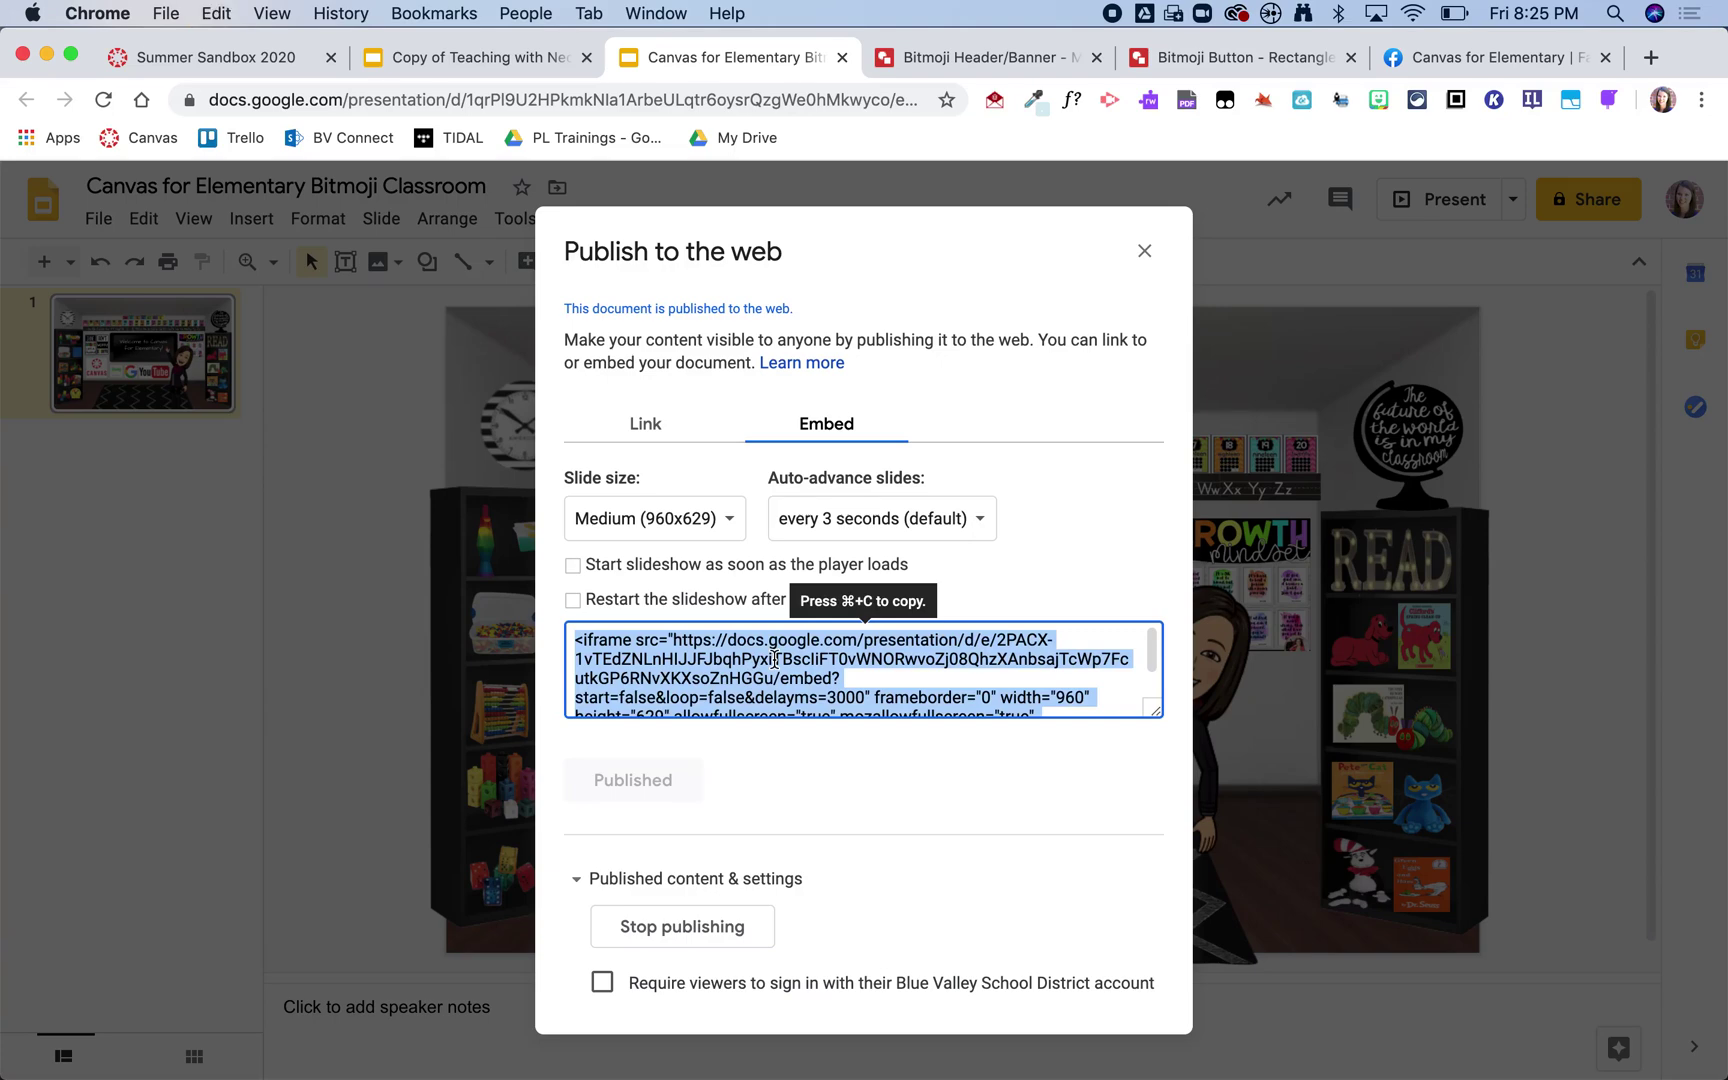
key("super+c")
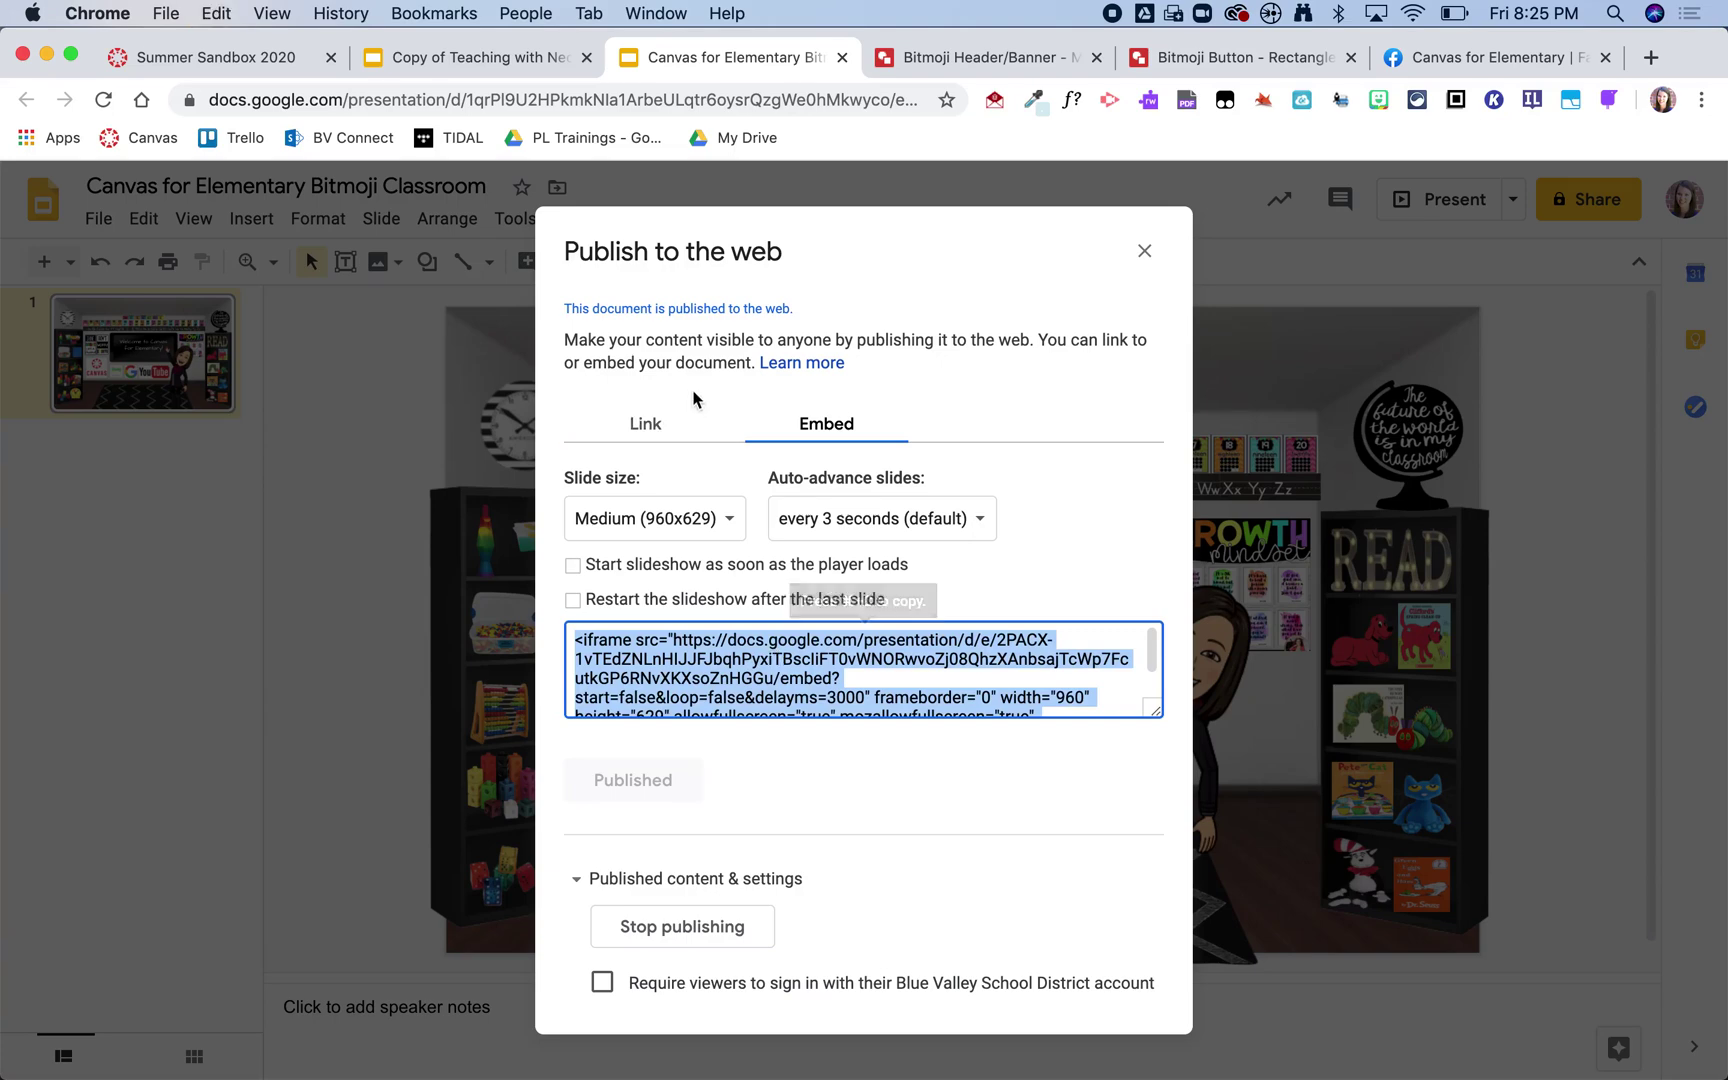
Step: Create a new Summer Sandbox 2020 course page titled 'Bitmoji Home Page'
left_click(232, 57)
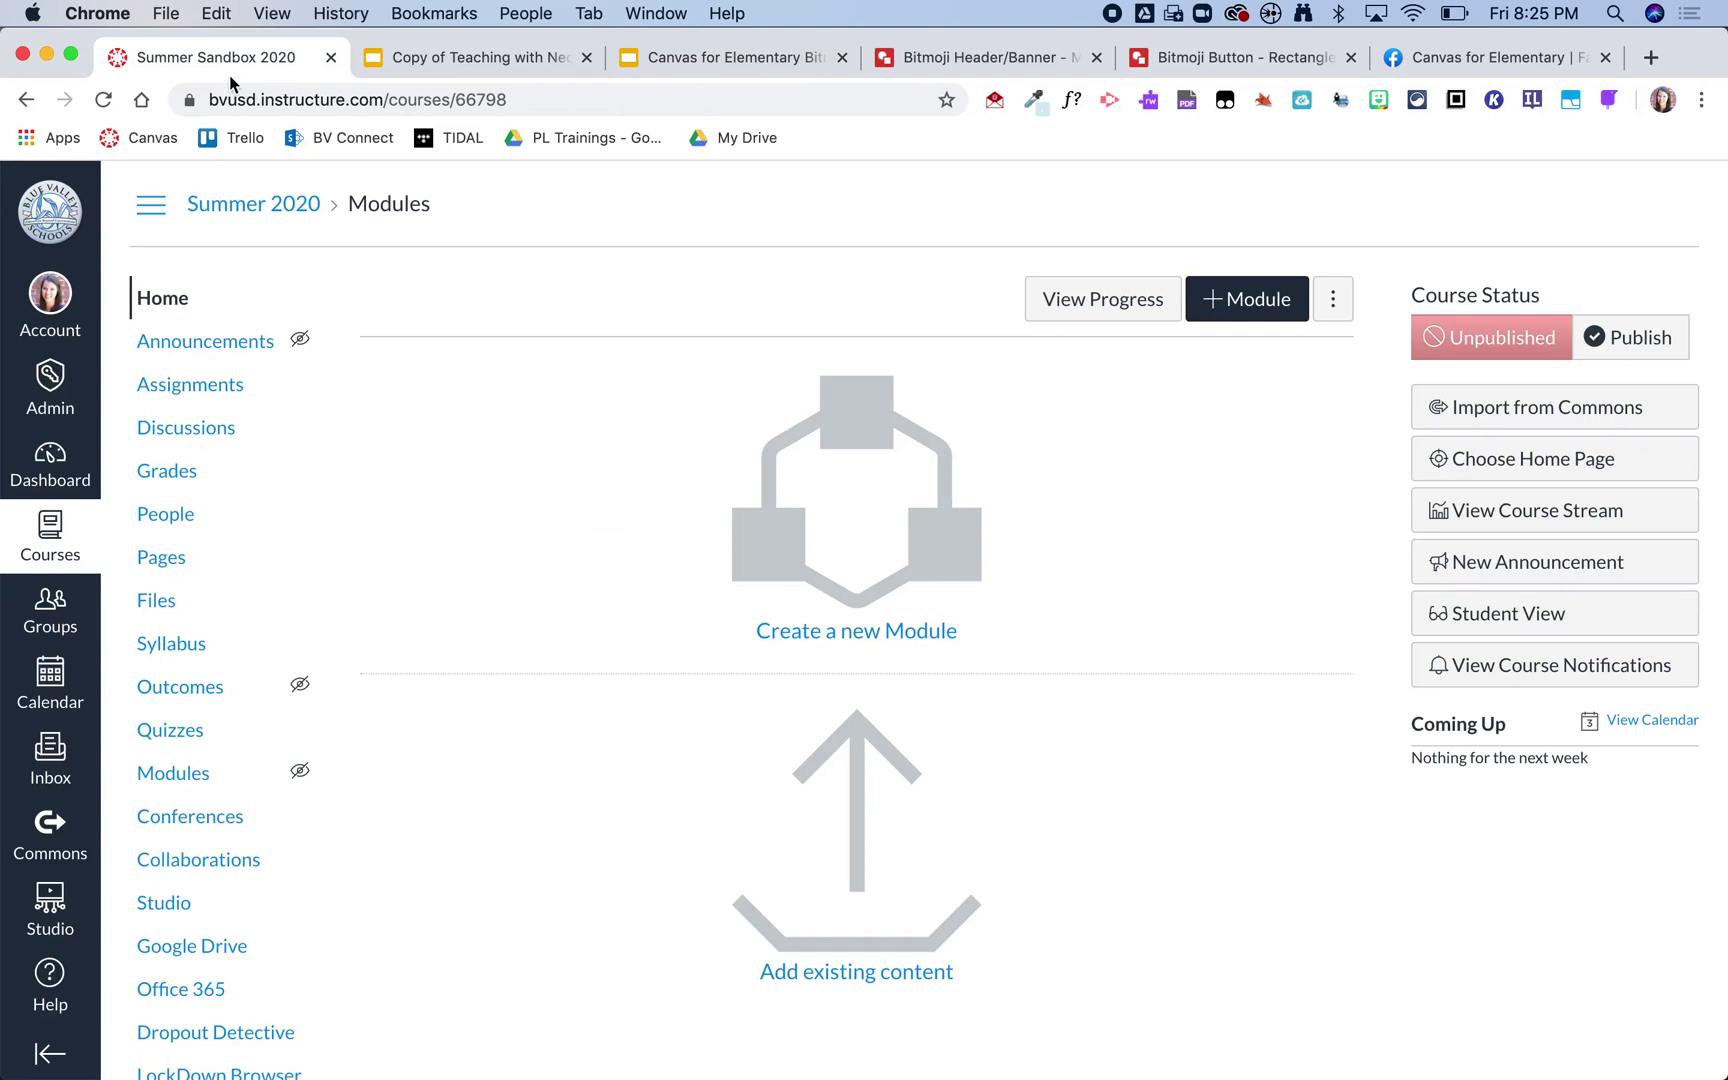
left_click(167, 560)
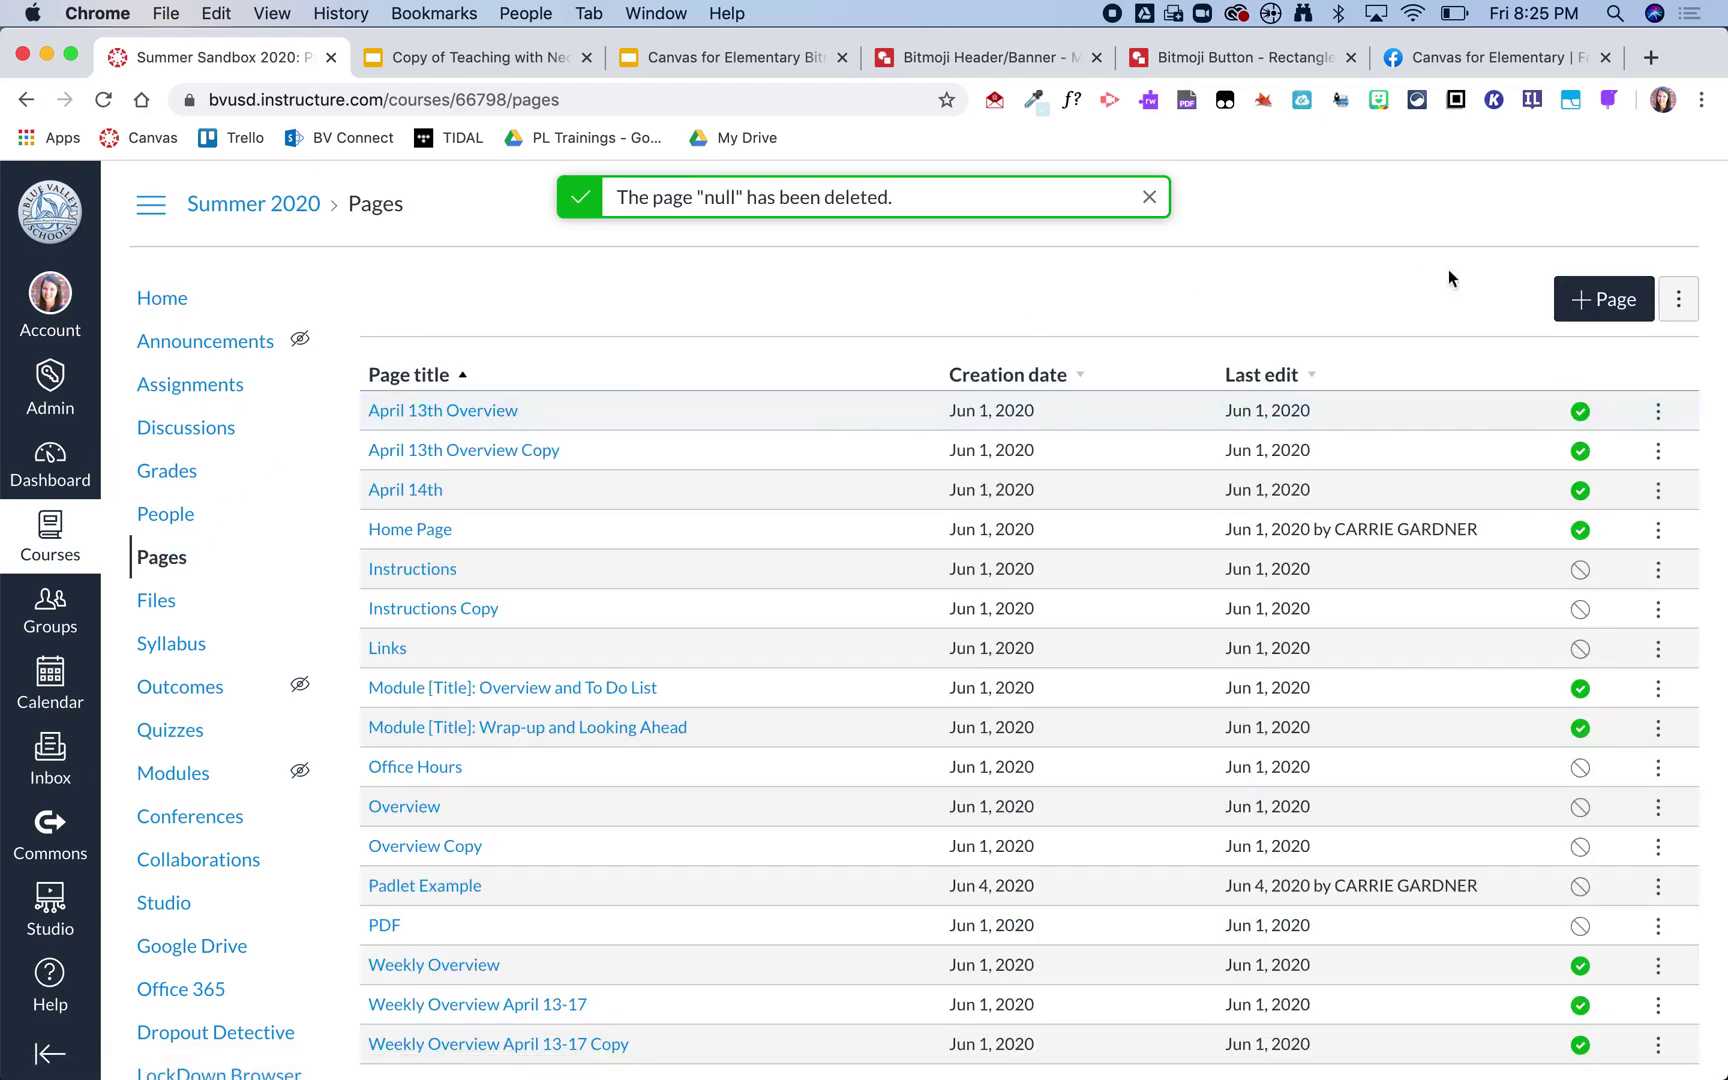
left_click(1583, 303)
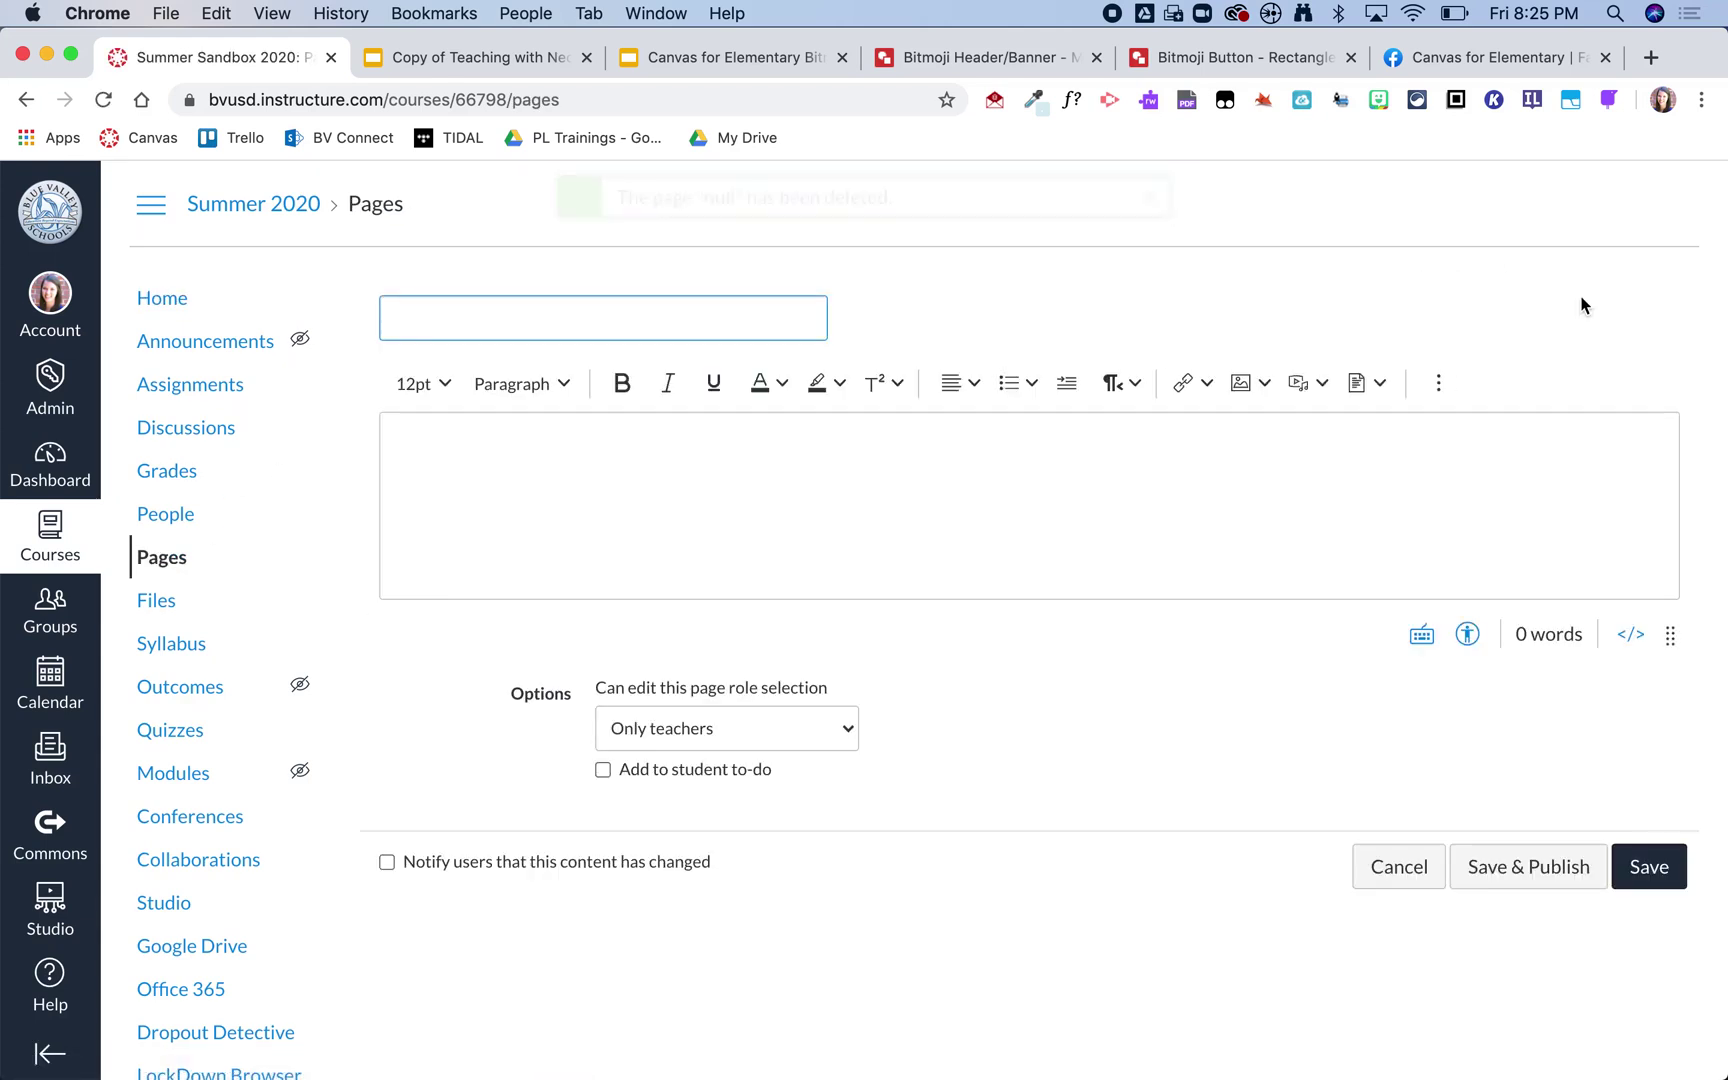
type("Bitmoji Home Page")
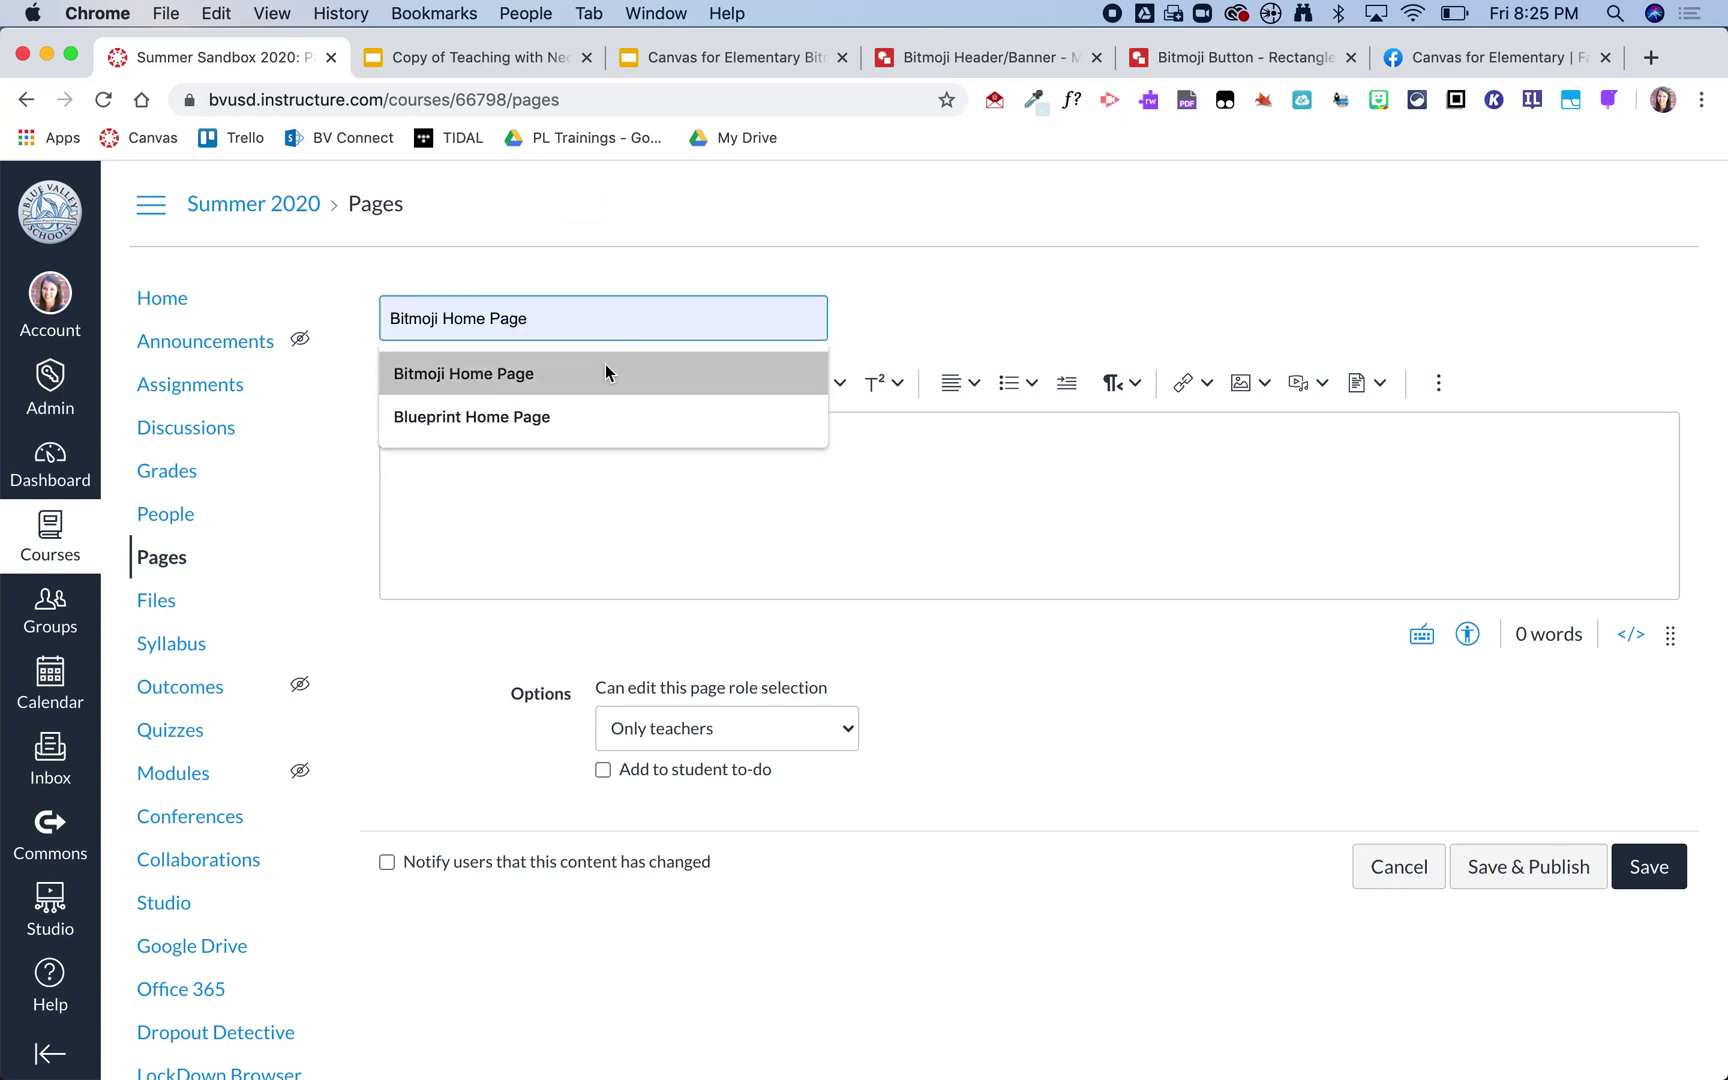
left_click(605, 366)
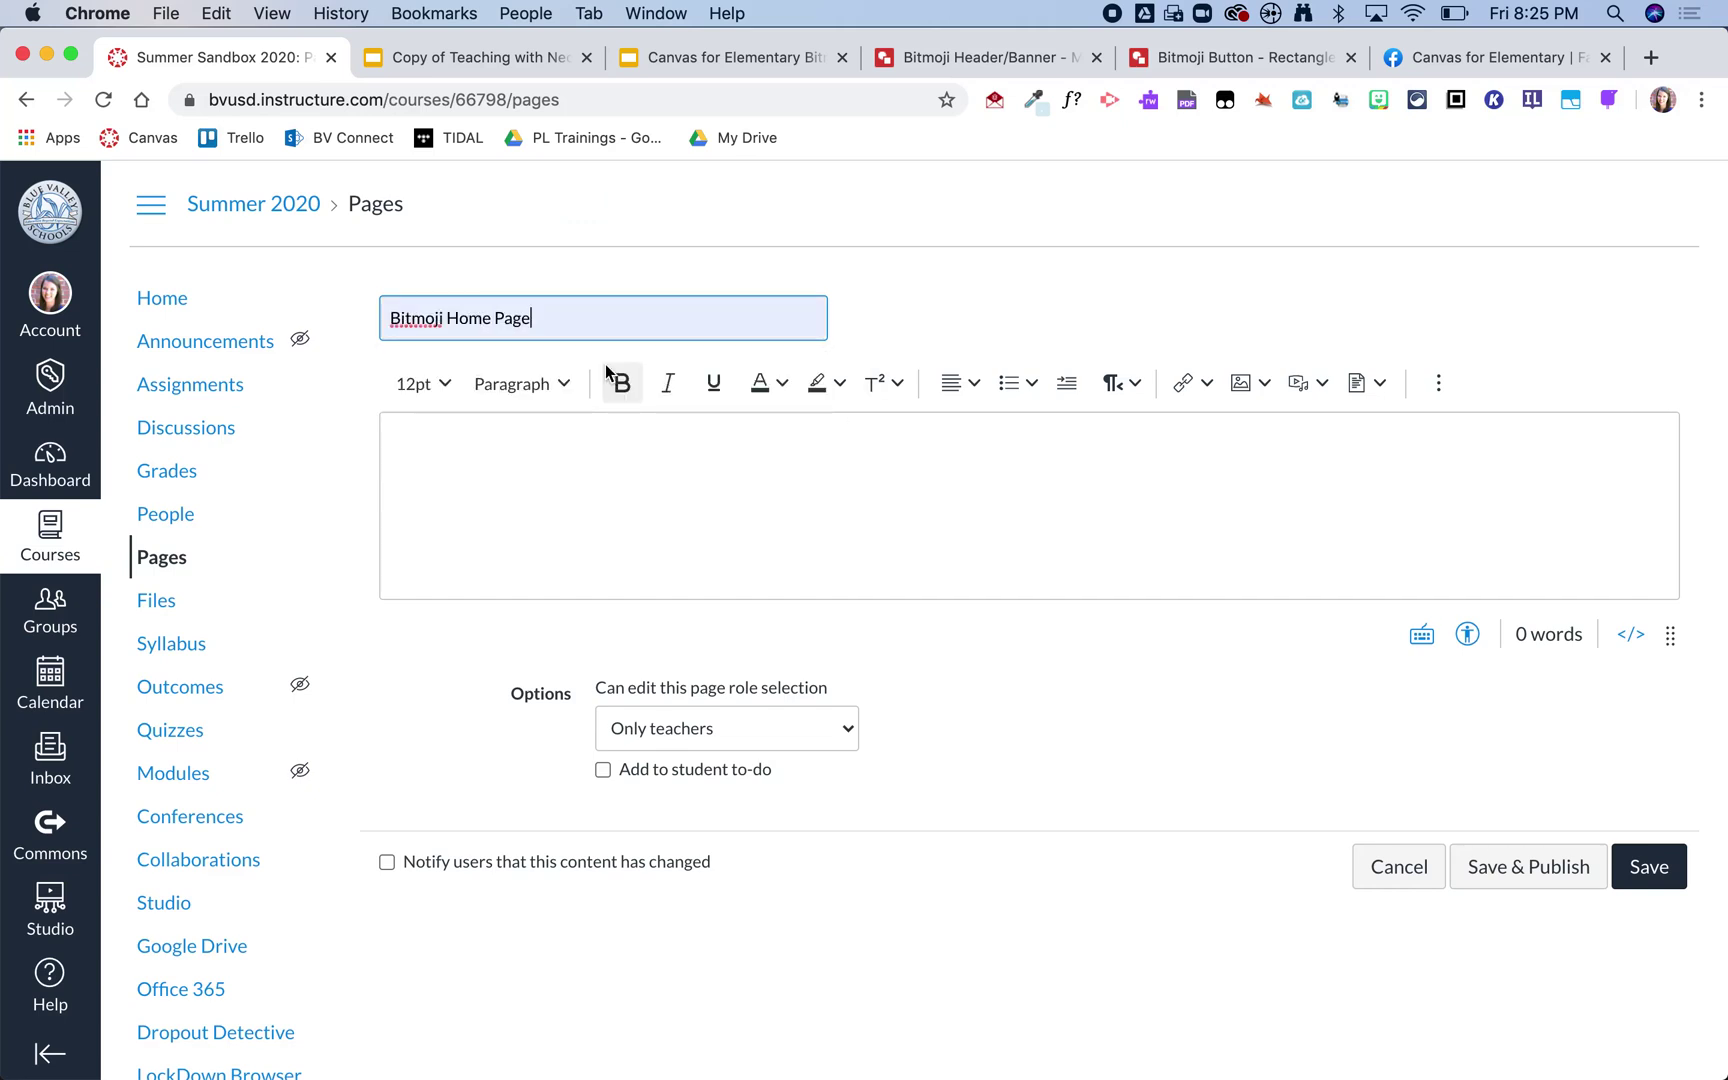
Step: Paste the Google Slides embed code into the page's HTML and save it
left_click(544, 452)
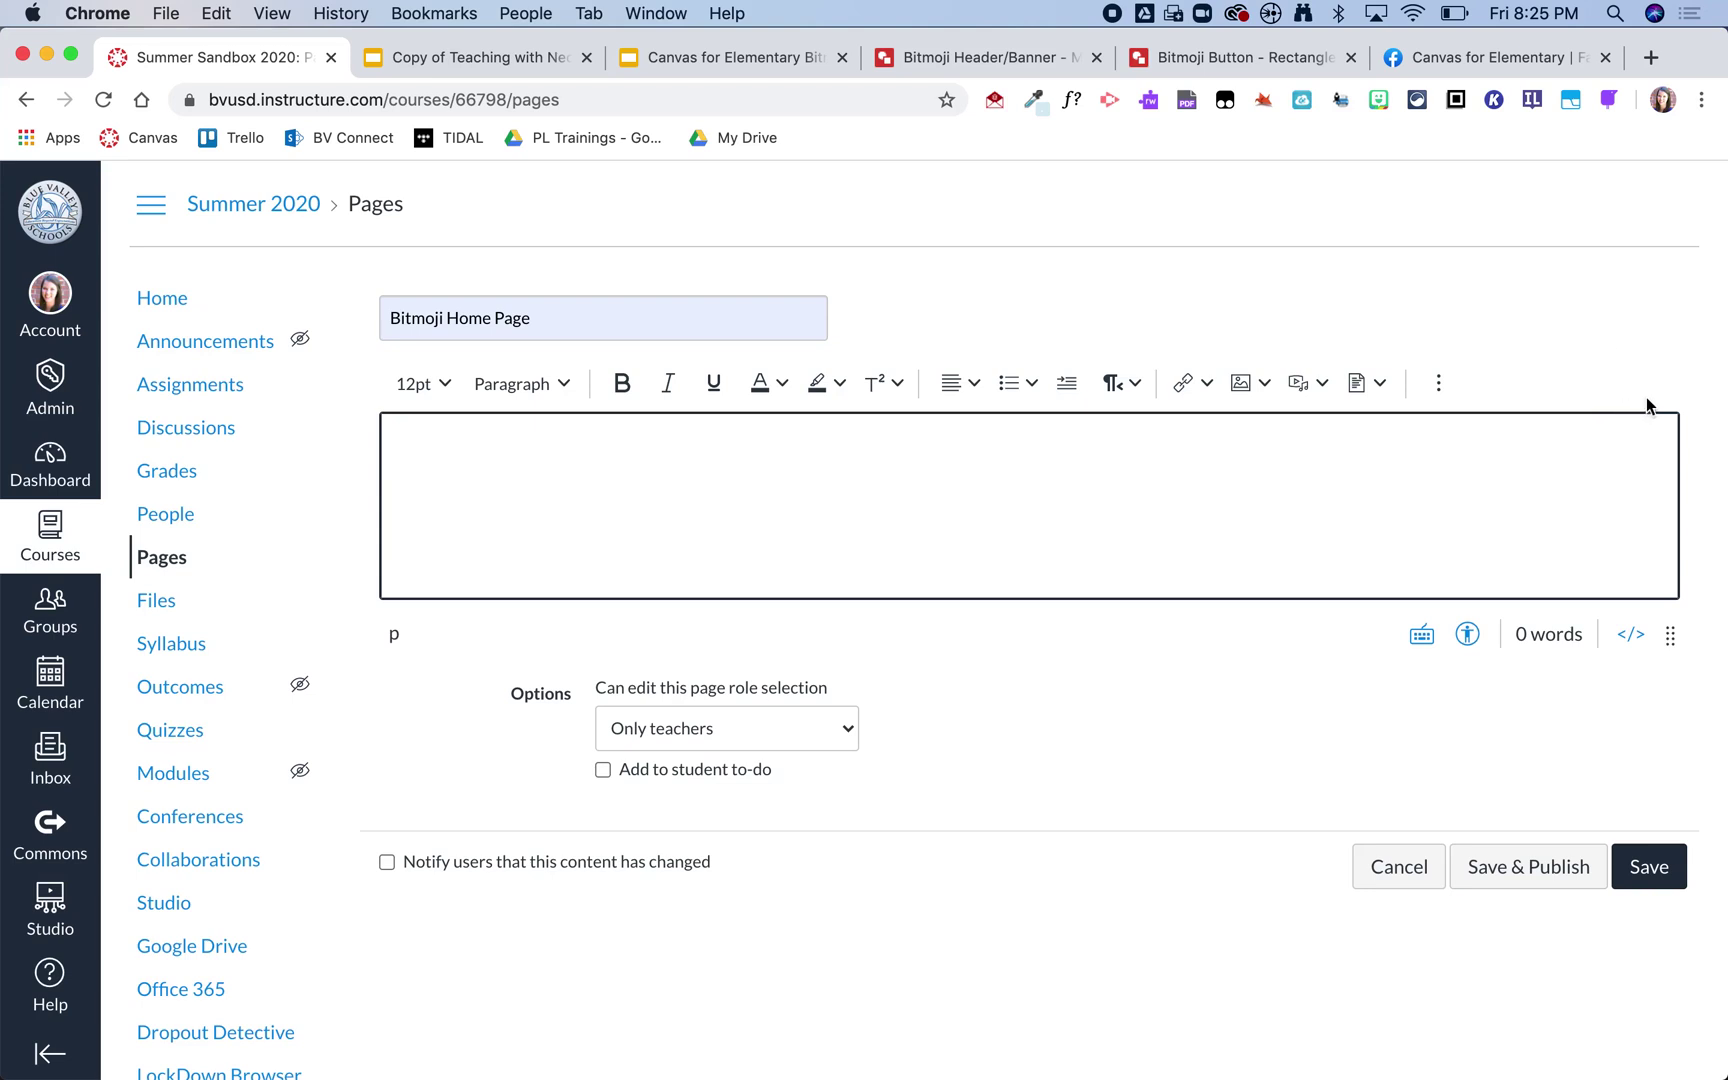
left_click(1632, 636)
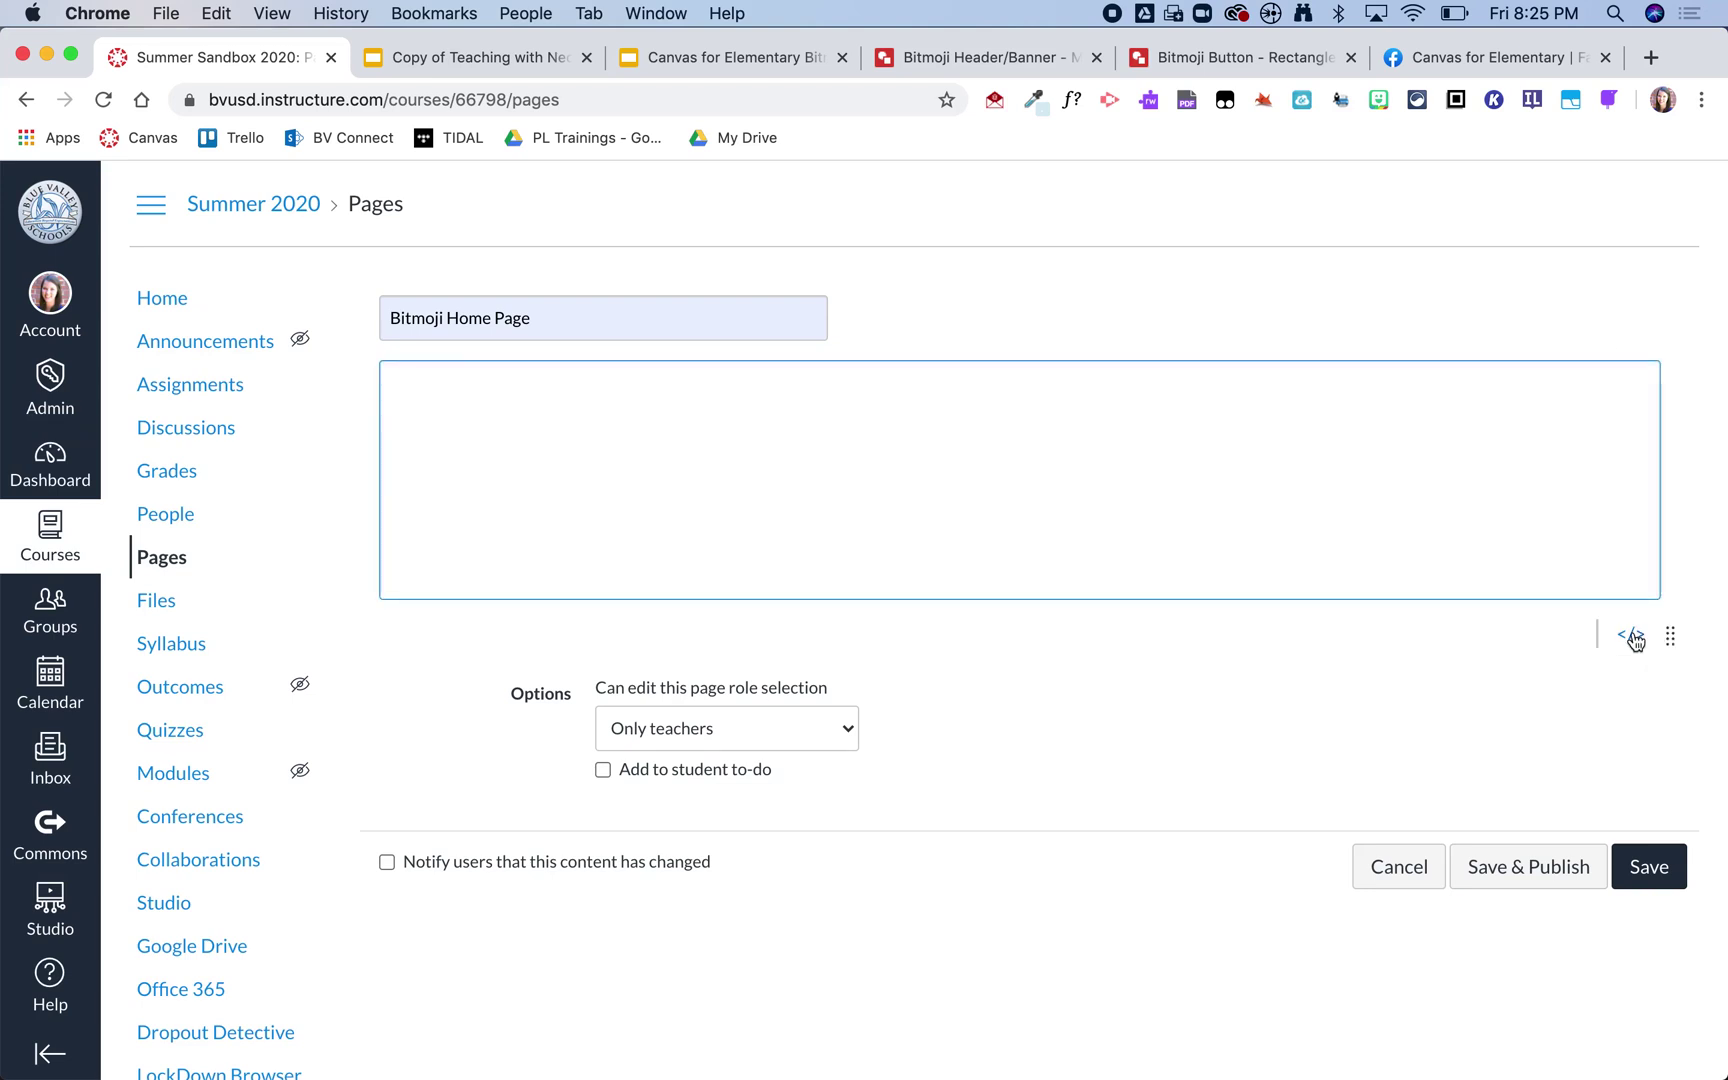
type("<iframe src=\"https://docs.google.com/presentation/d/e/2PACX-1vTEdZNLnHIJJFJbqhPyxiTBscIiFT0vWNORwvoZj08QhzXAnbsajTcWp7FcutkGP6RNvXKXsoZnHGGu/embed?start=false&loop=false&delayms=3000\" frameborder=\"0\" width=\"960\" height=\"629\" allowfullscreen=\"true\" mozallowfullscreen=\"true\" webkitallowfullscreen=\"true\"></iframe>")
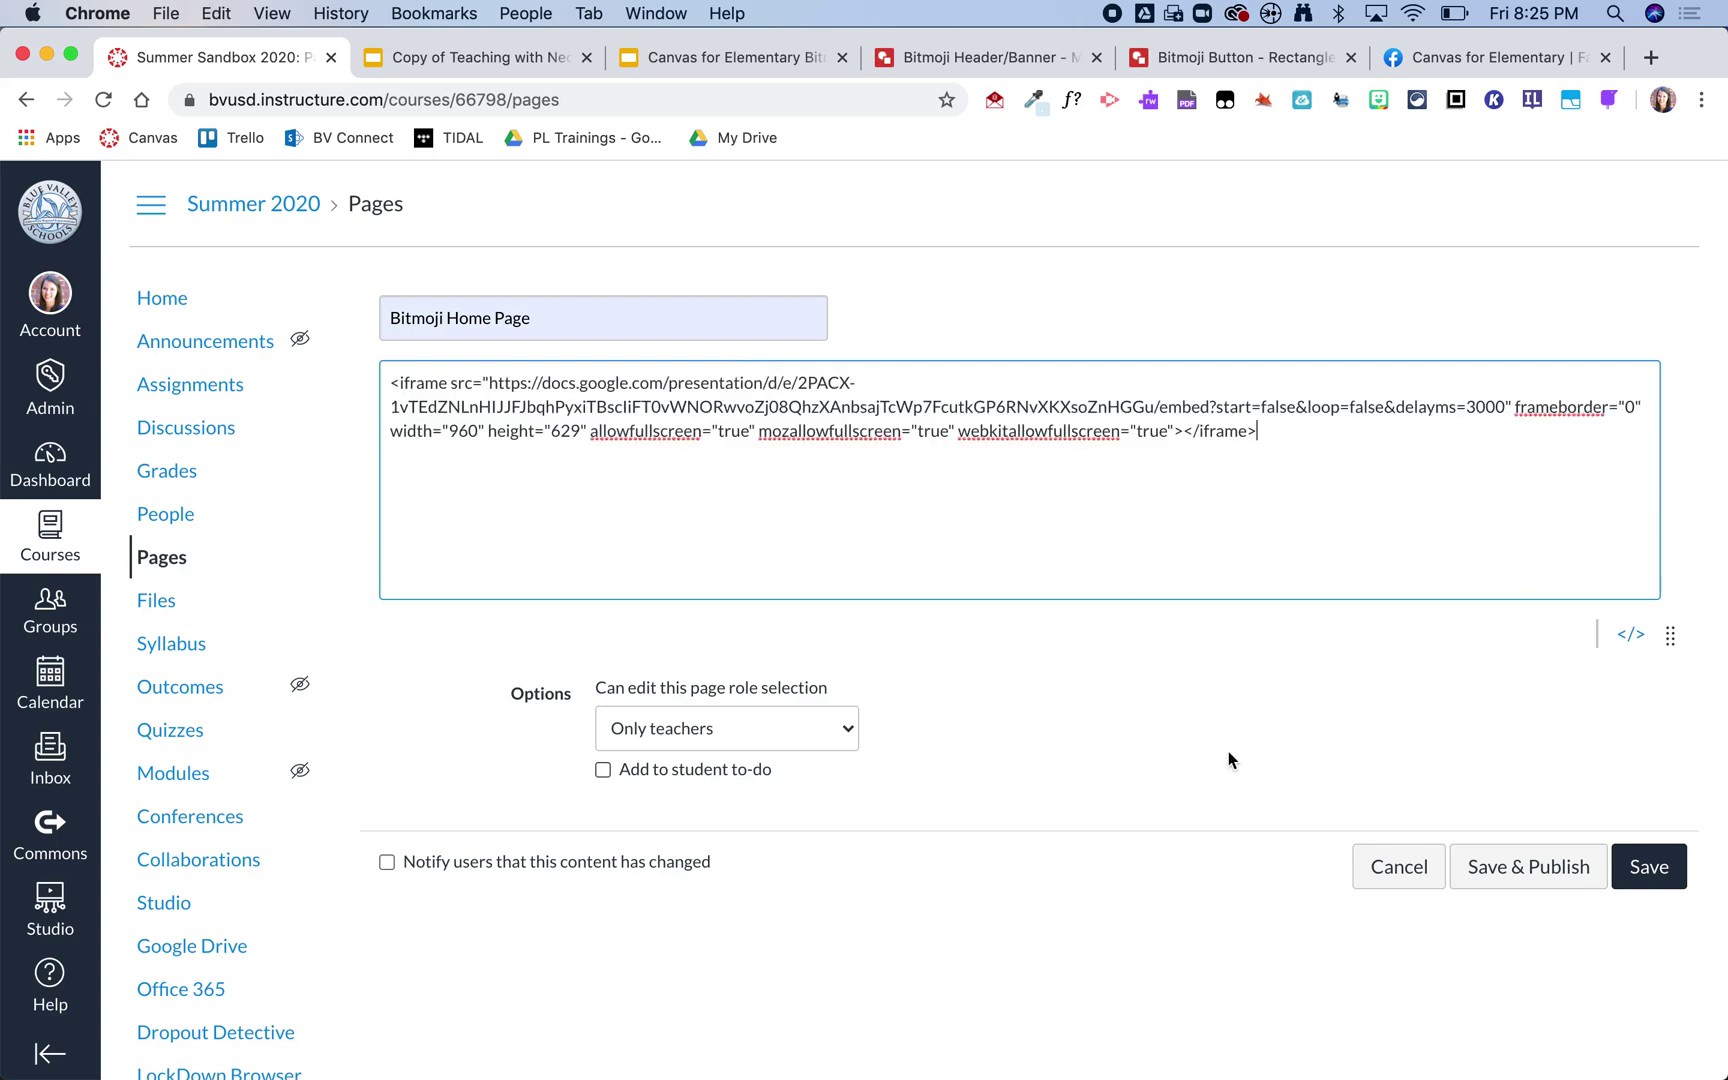
left_click(1667, 868)
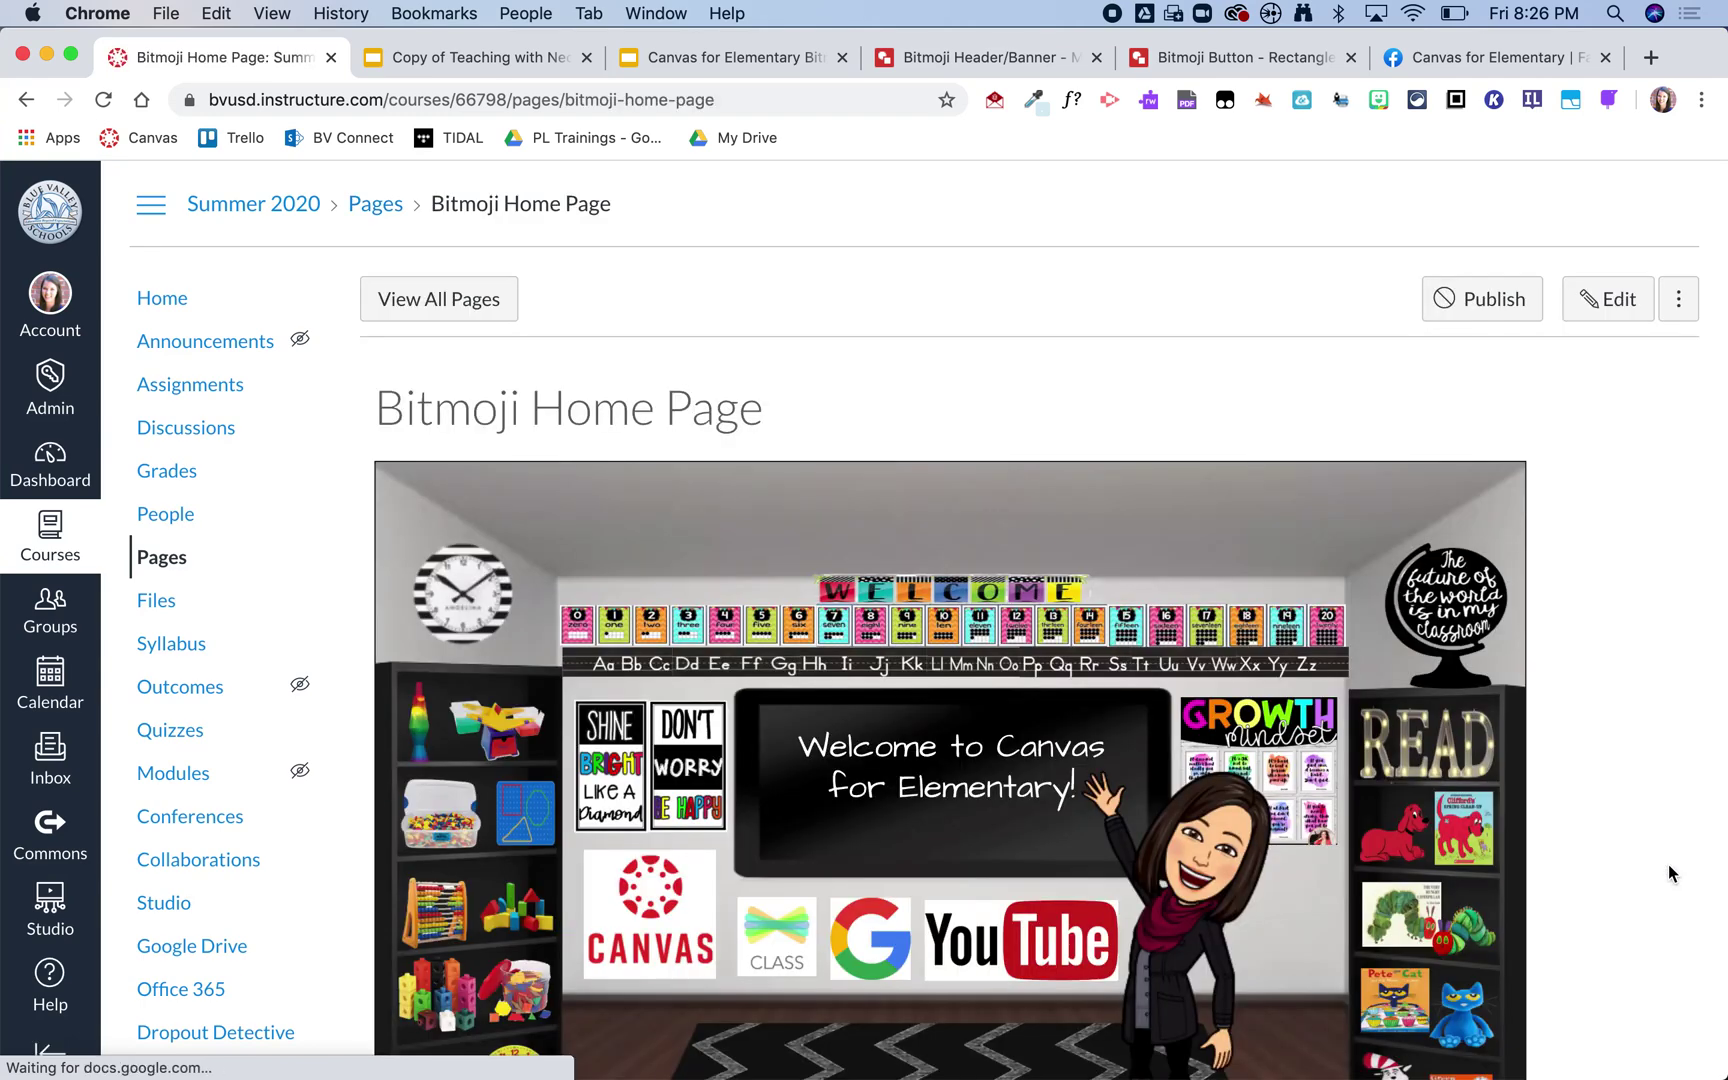
scroll(1669, 864, "down", 3)
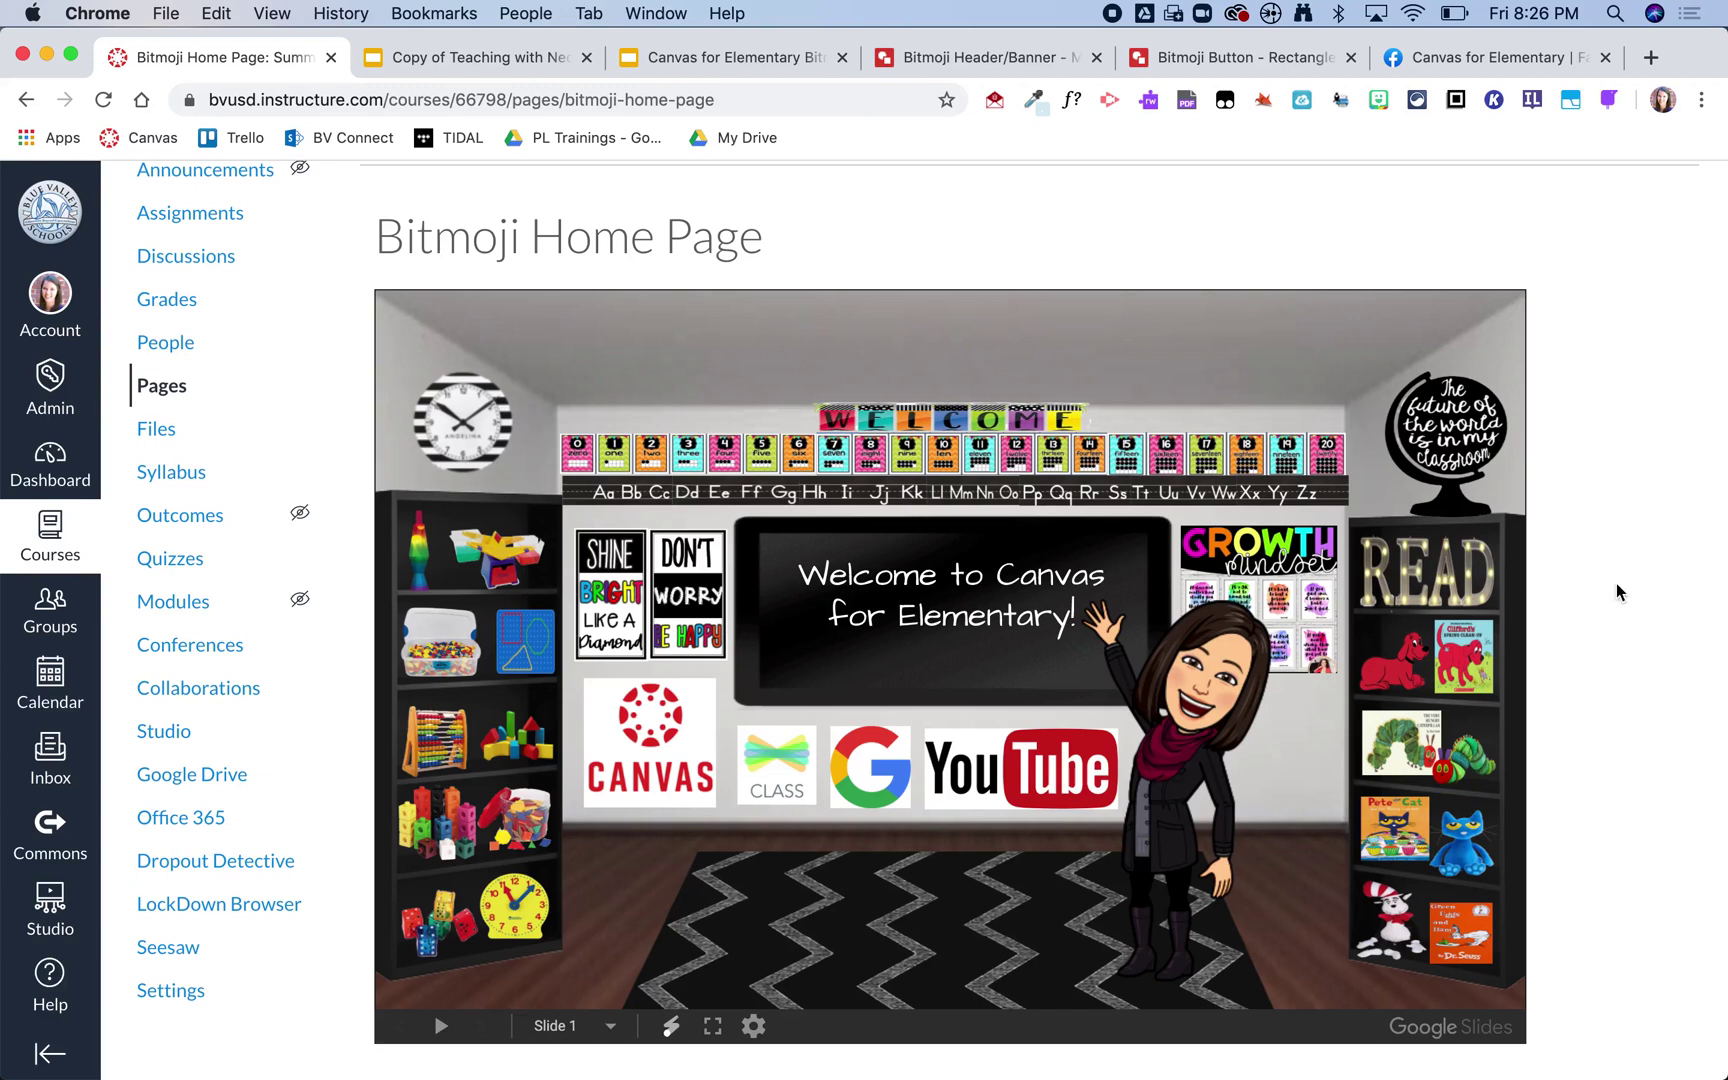
scroll(1616, 583, "up", 3)
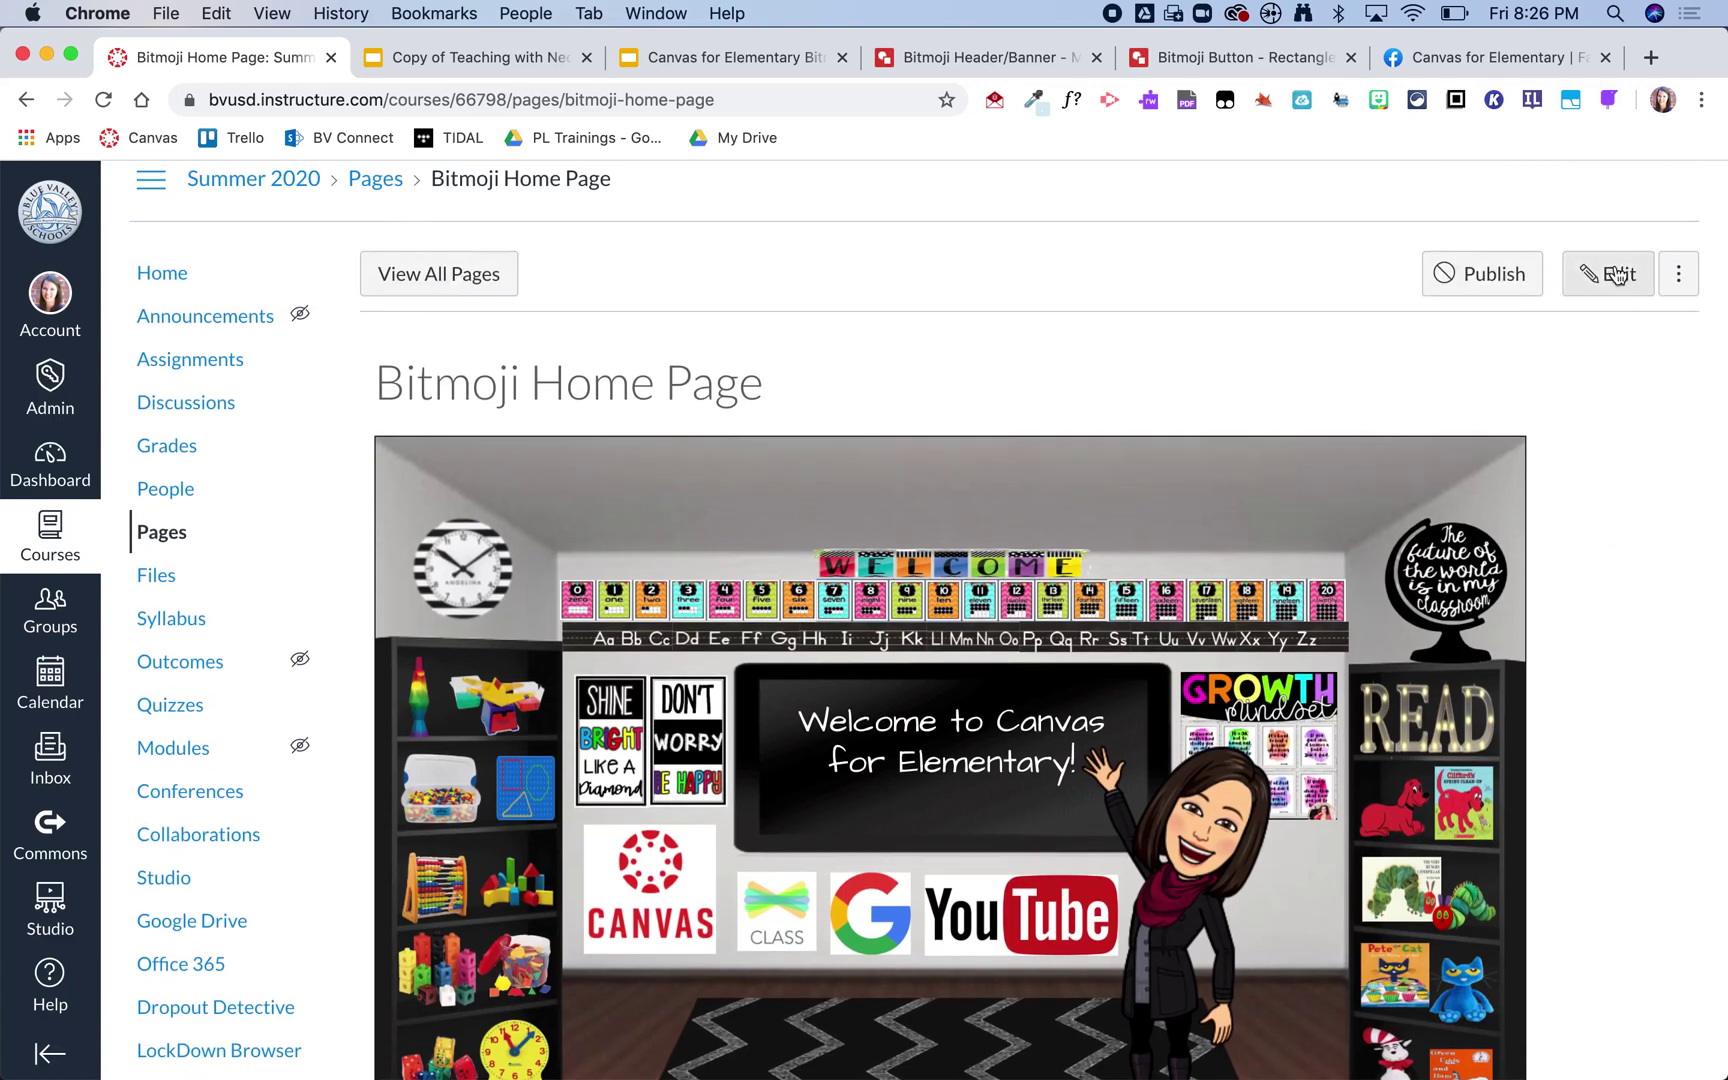
Step: Change the embed's width to 900 and height to 495 in the page HTML
left_click(1612, 277)
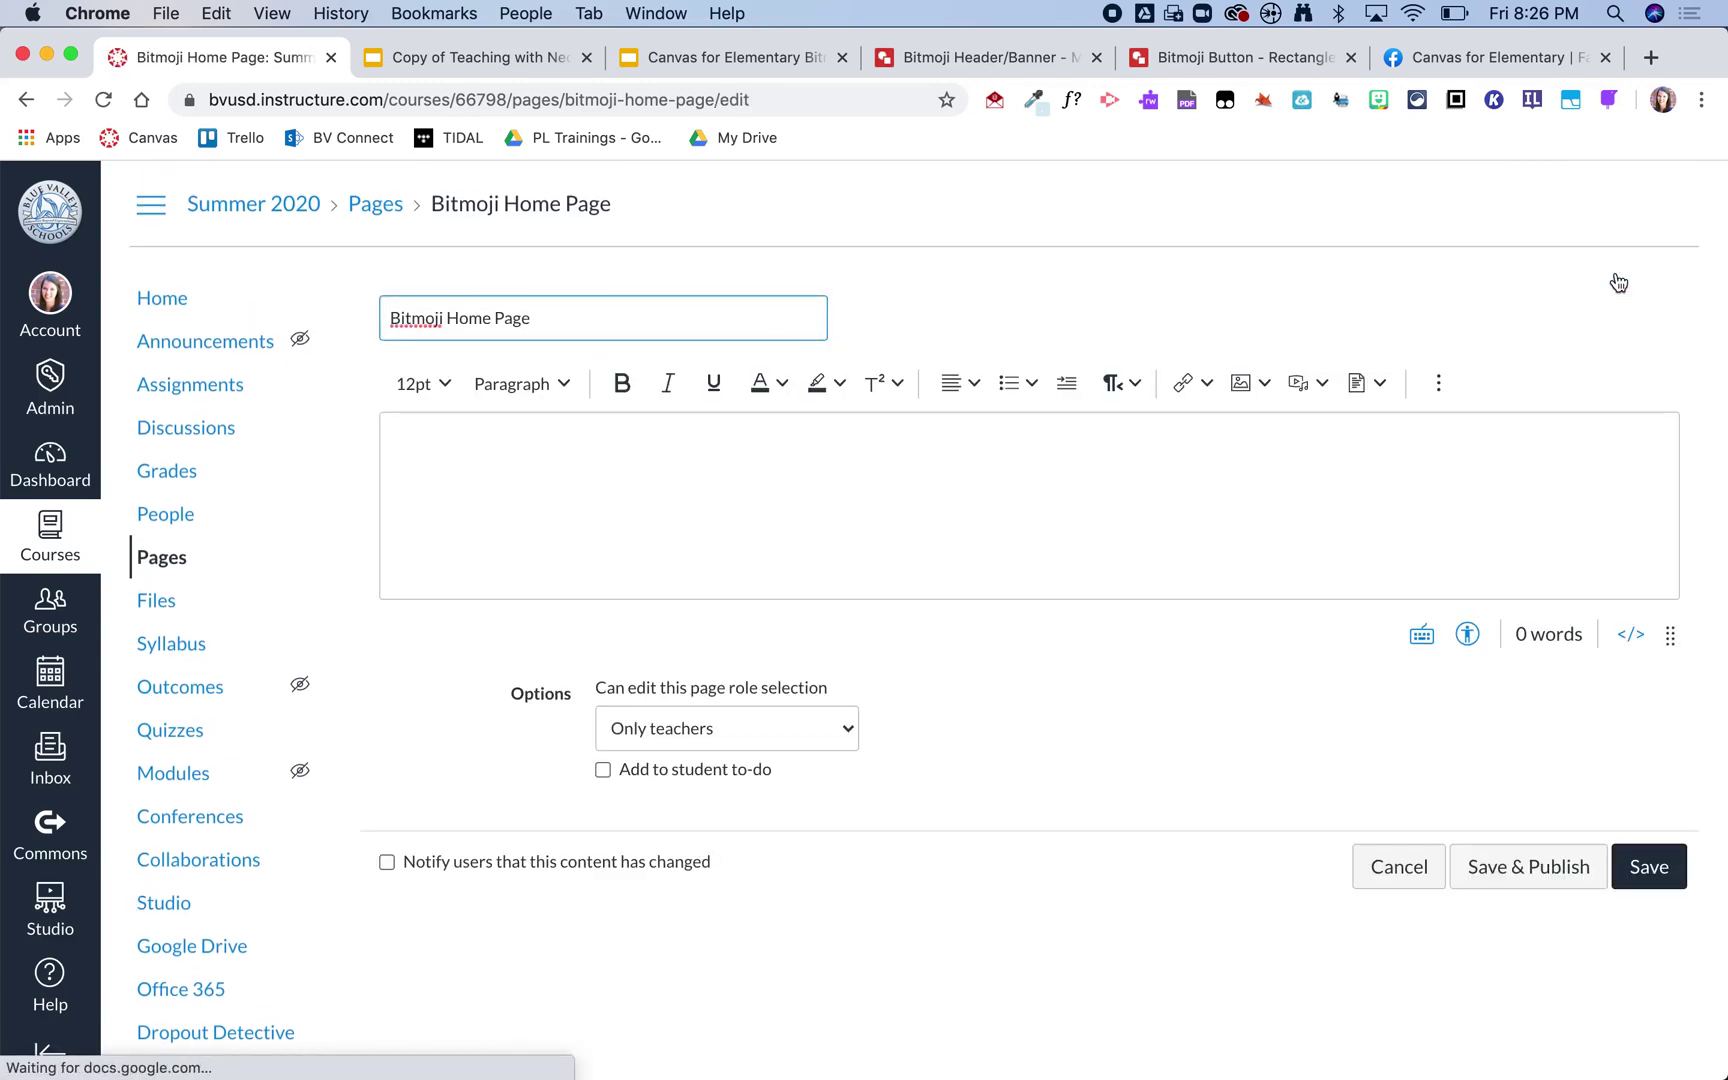
left_click(1630, 634)
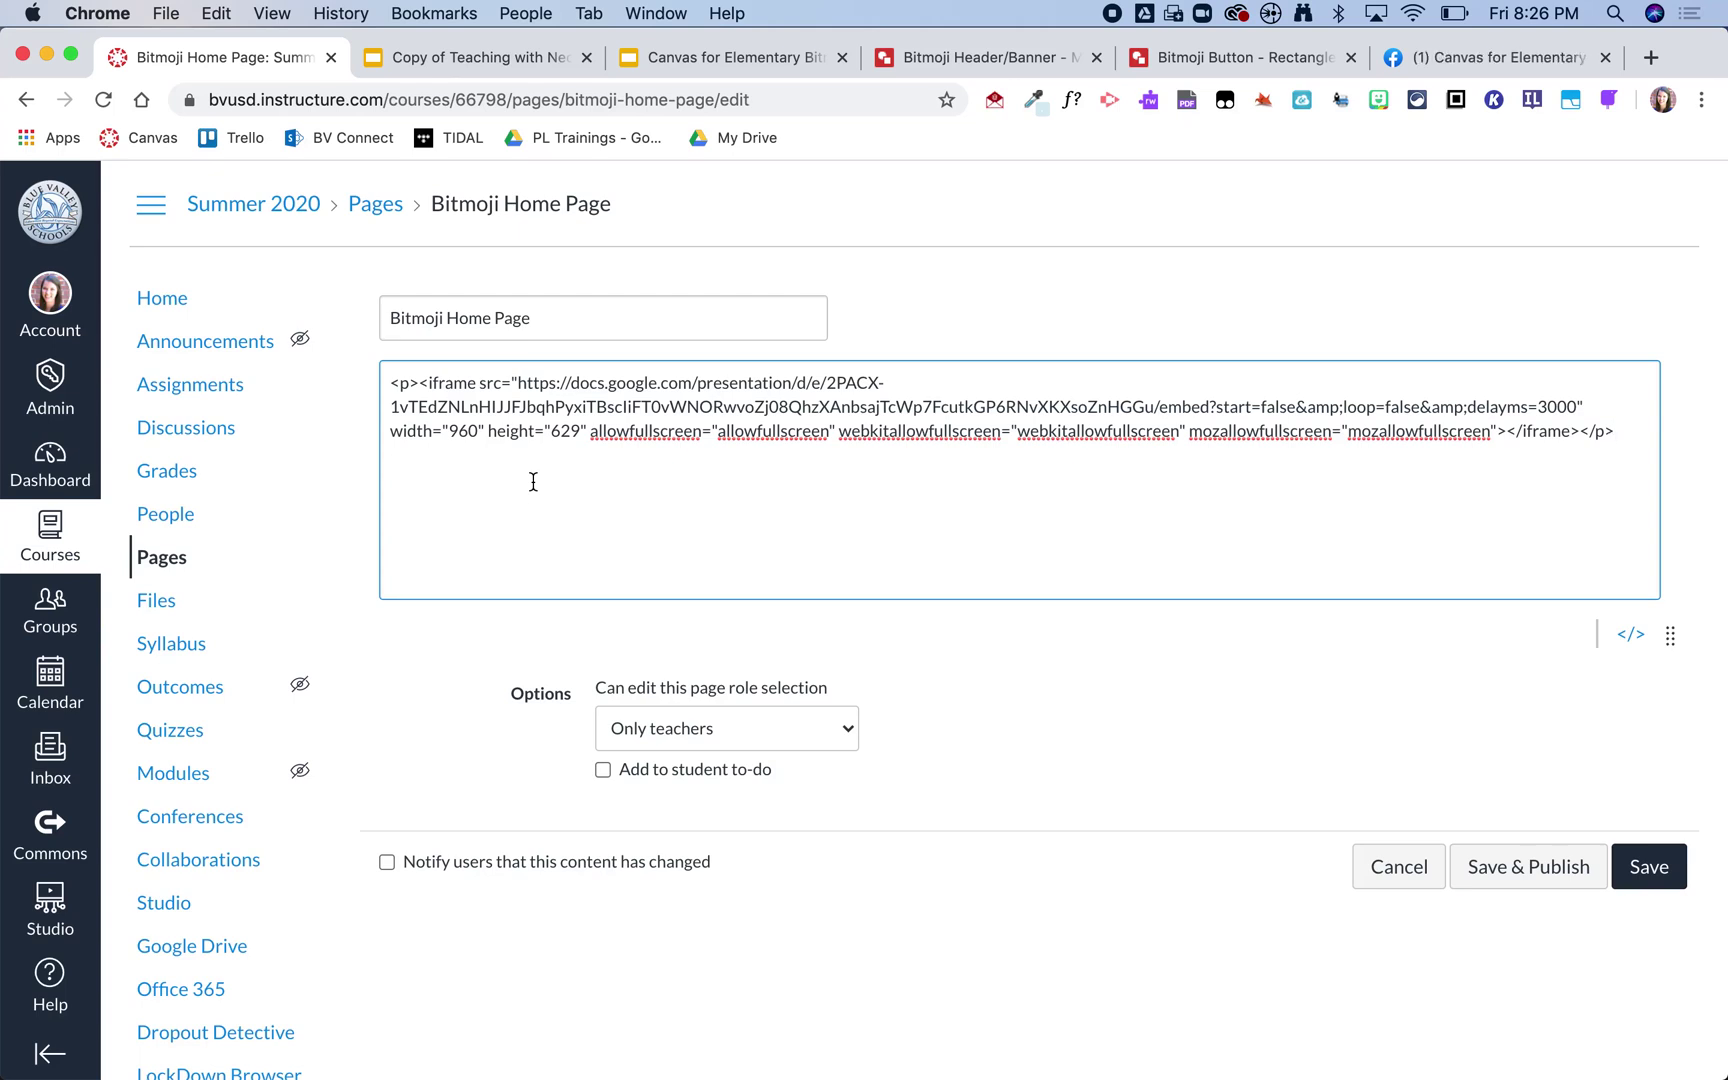
left_click(481, 431)
key("BackSpace")
key("BackSpace")
type("00")
left_click(583, 431)
key("BackSpace")
key("BackSpace")
key("BackSpace")
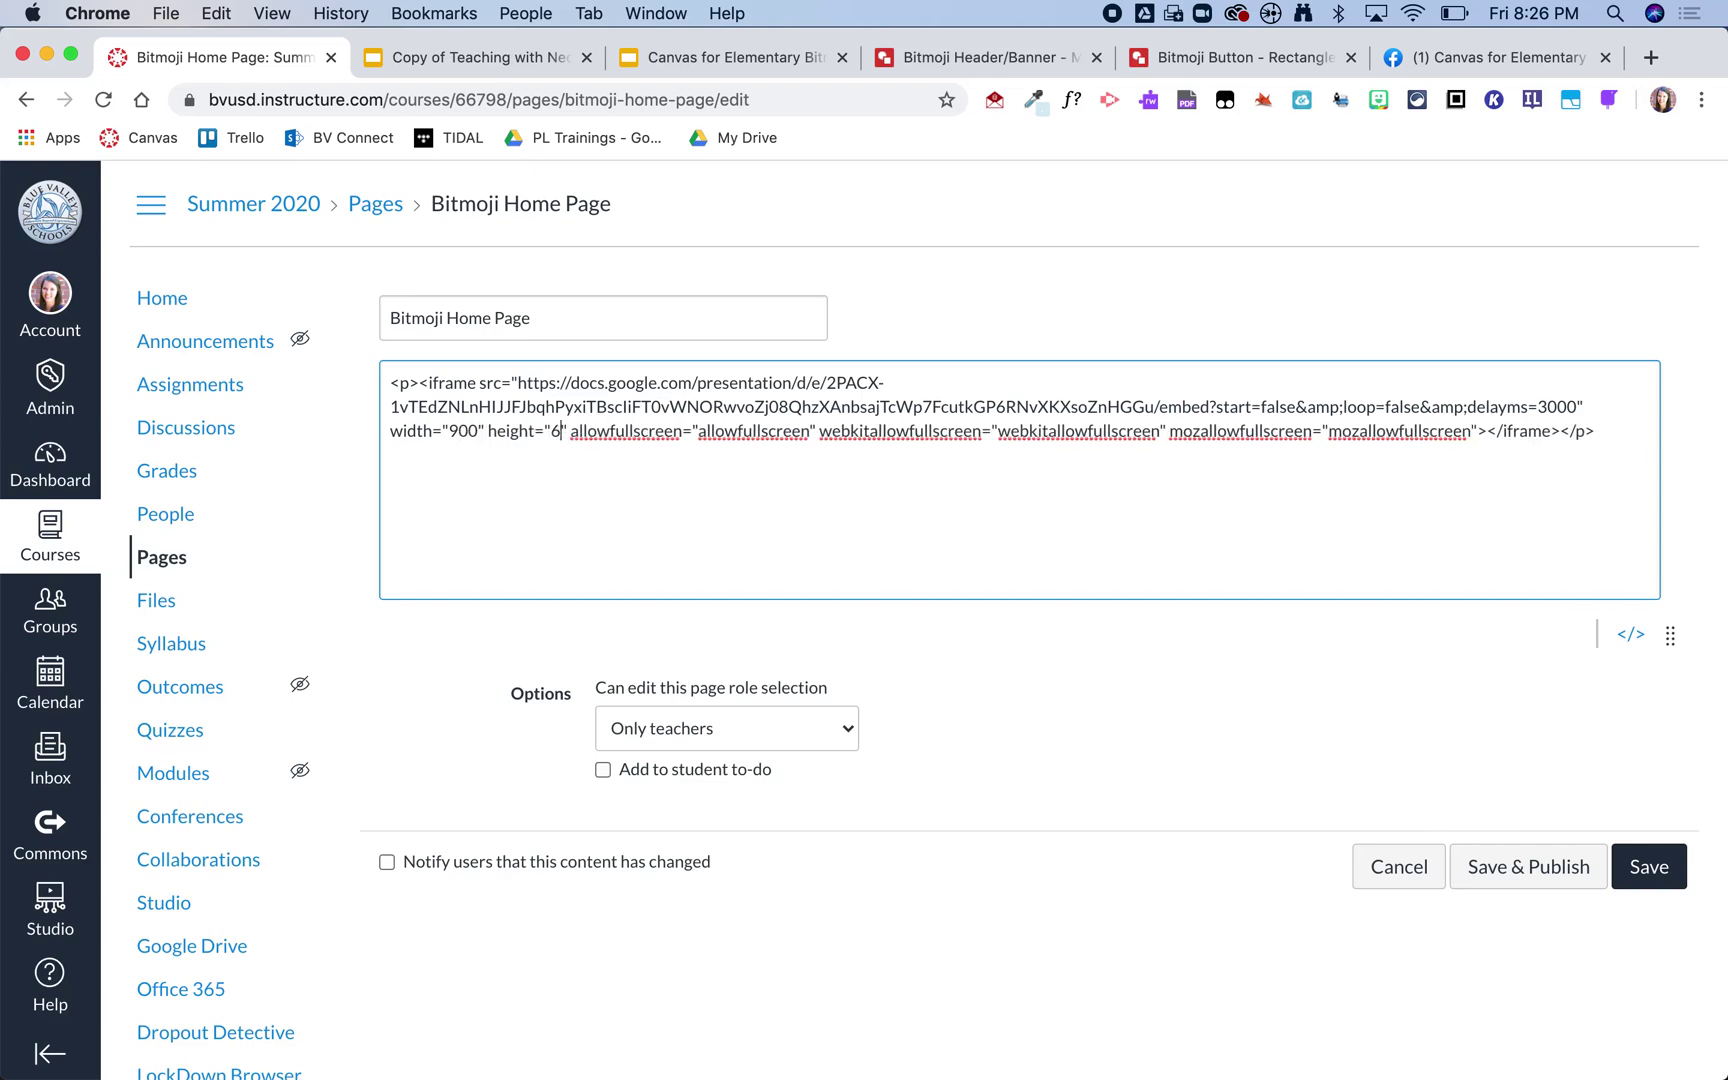
type("495")
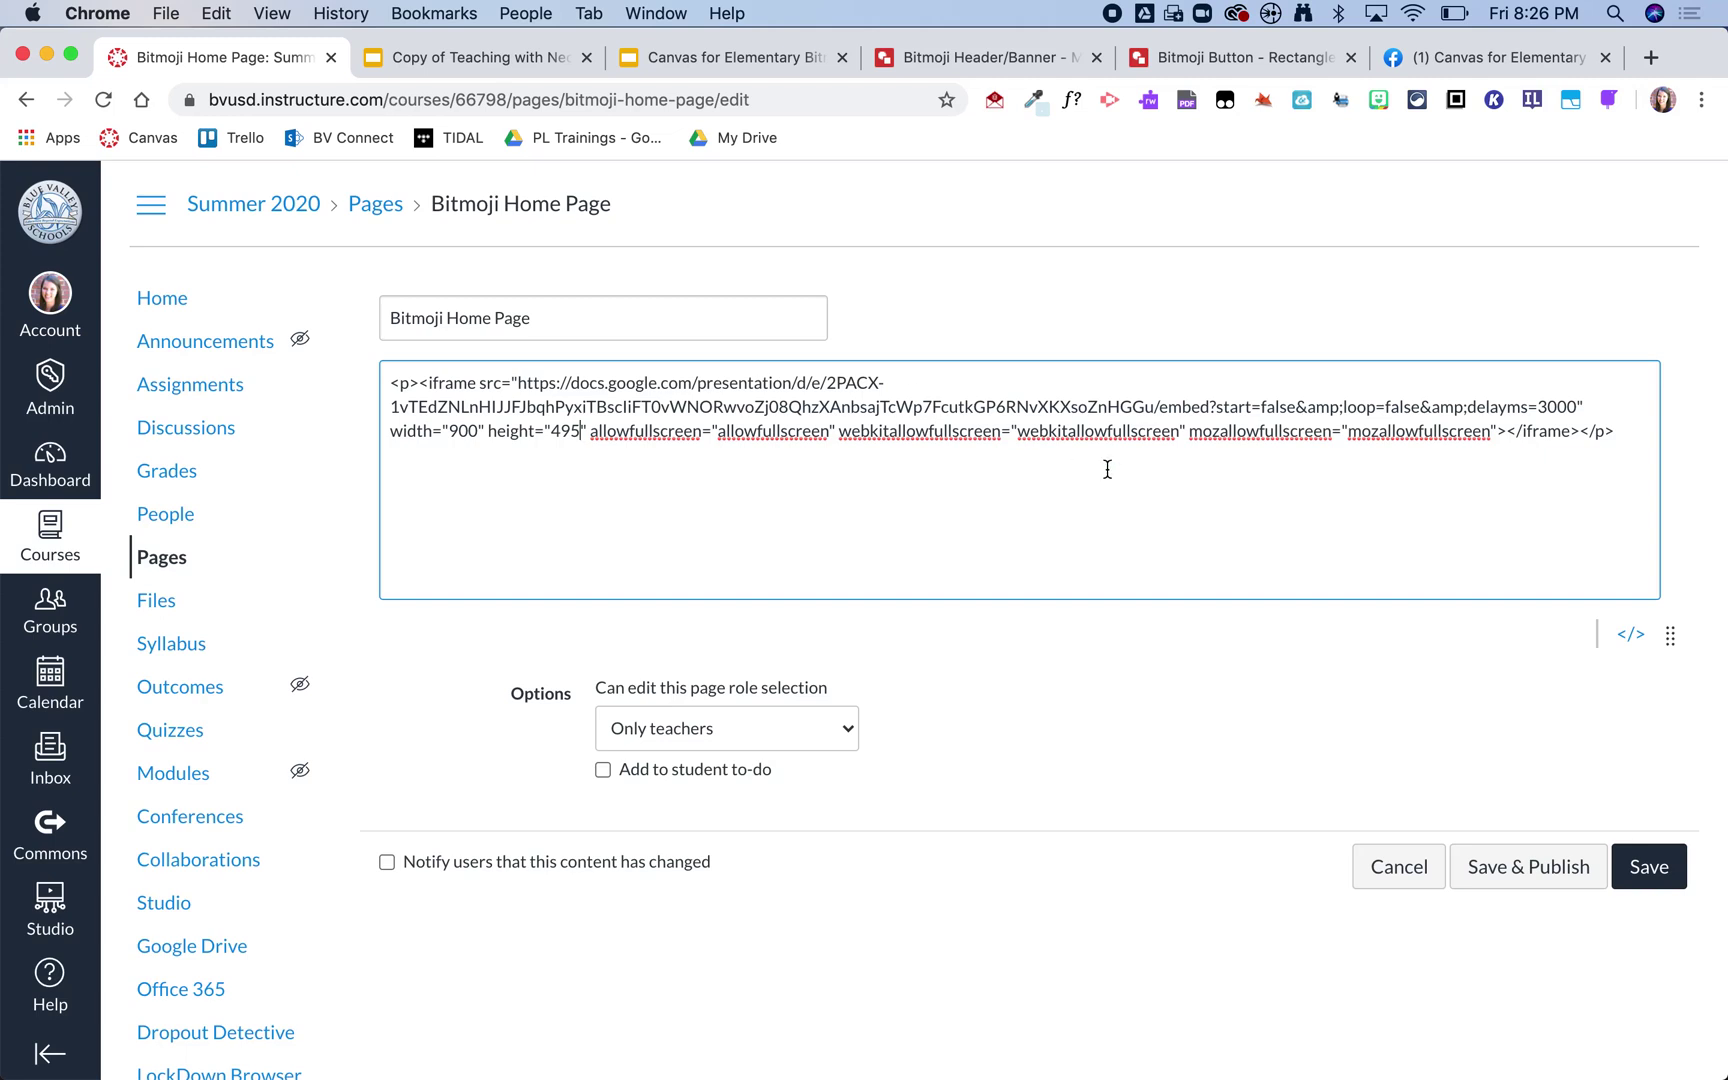
Step: Append &rm=minimal after delayms=3000 in the embed URL and save the page
left_click(1576, 408)
type("&rm=minimal\" width=\"900\" height=\"495\" allowfullscreen=\"allowfullscreen")
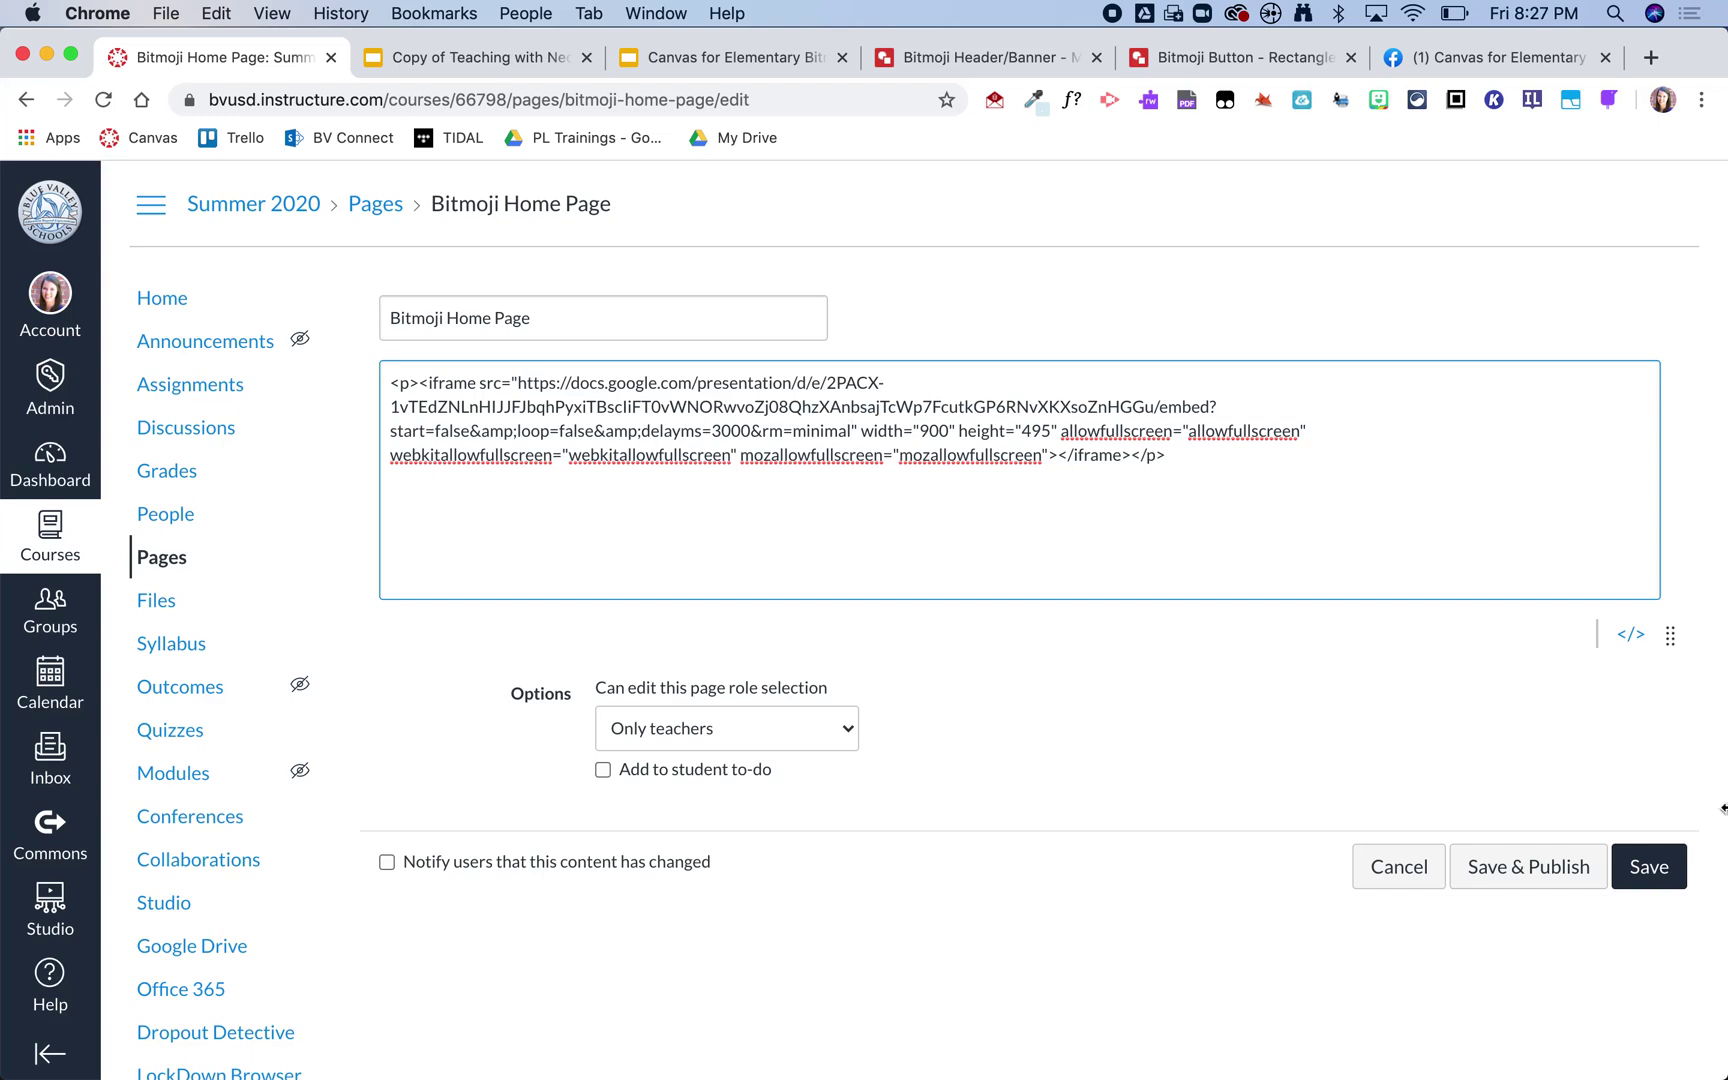
left_click(1652, 873)
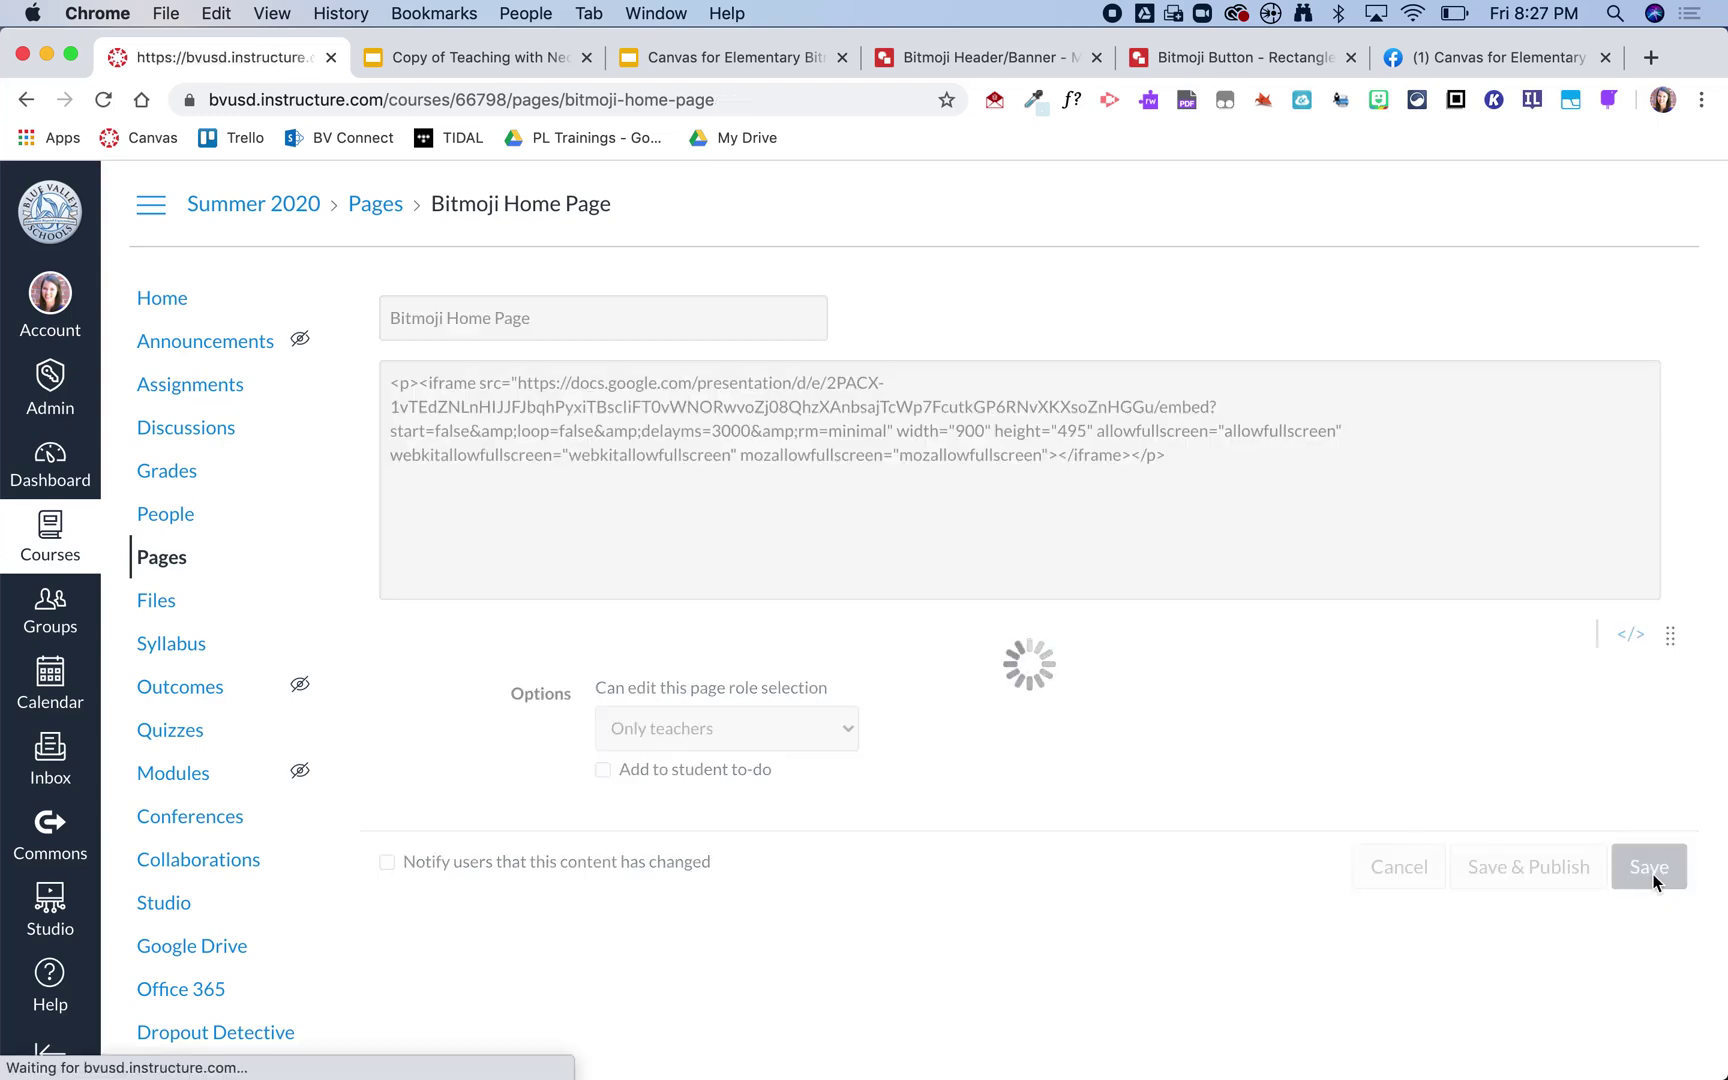
Step: Publish the saved Bitmoji Home Page and return to the Summer Sandbox 2020 home
scroll(1576, 886, "down", 3)
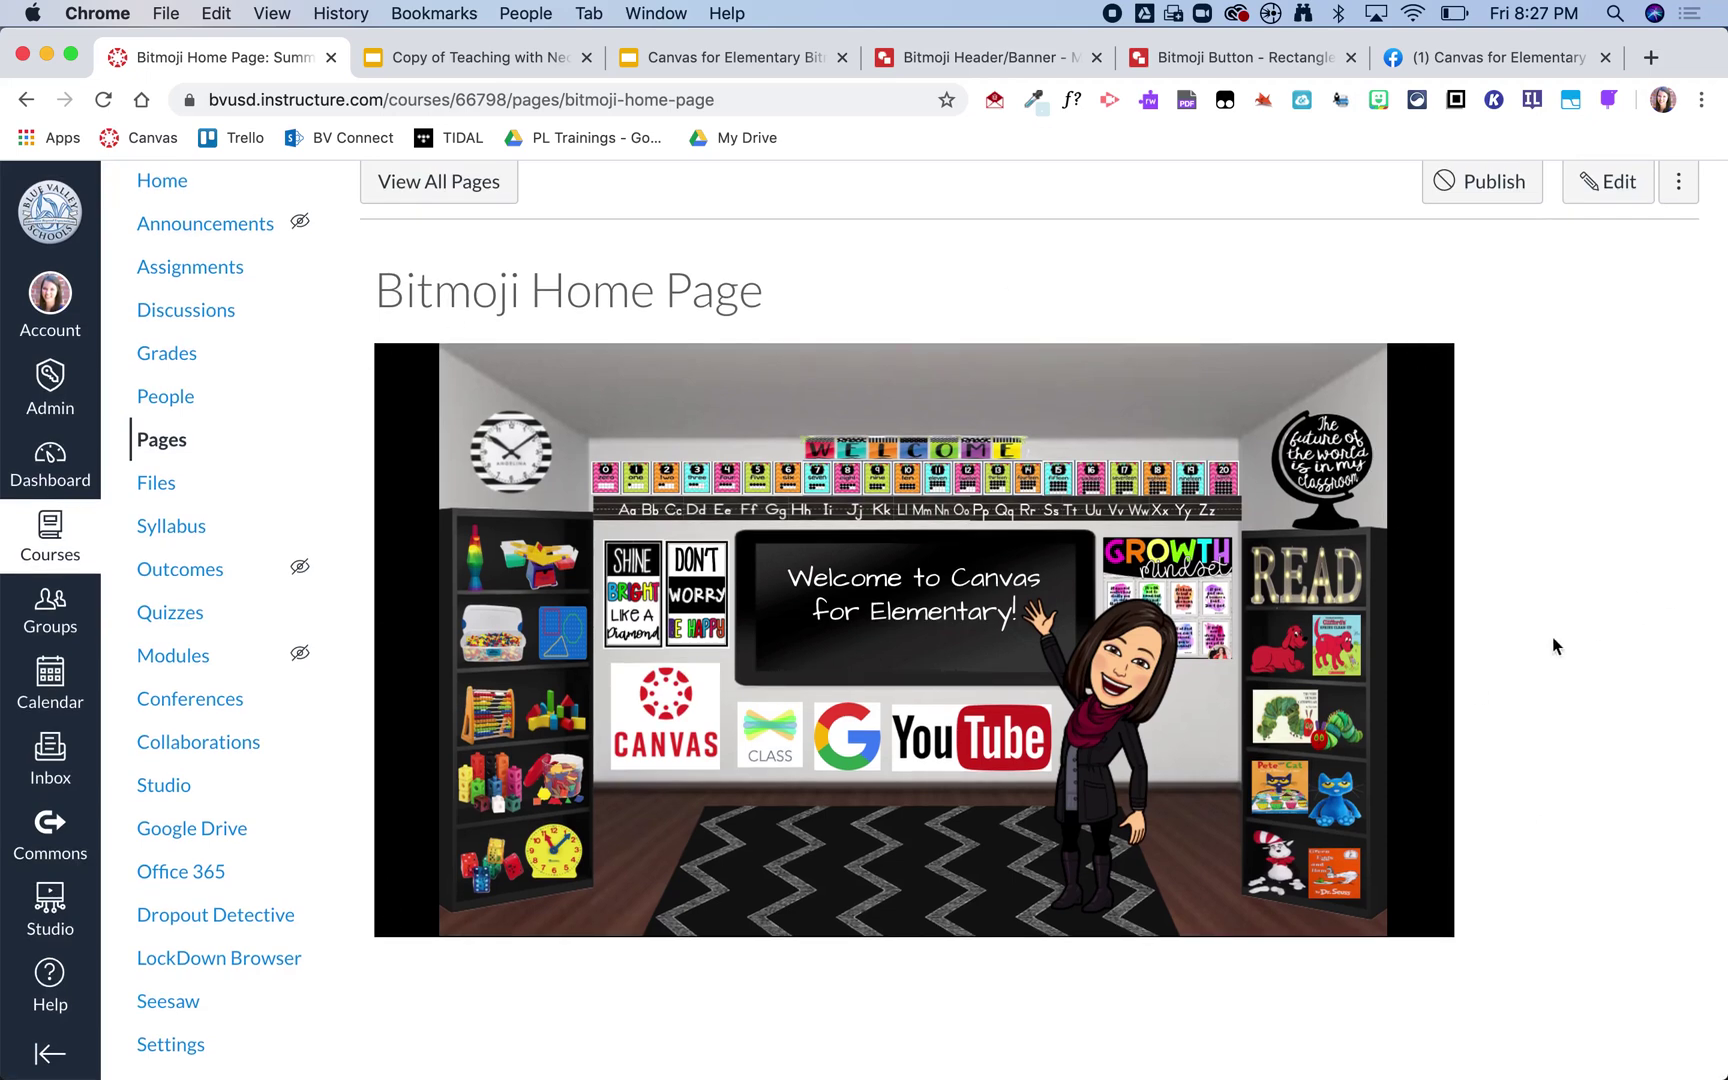
scroll(1532, 647, "up", 3)
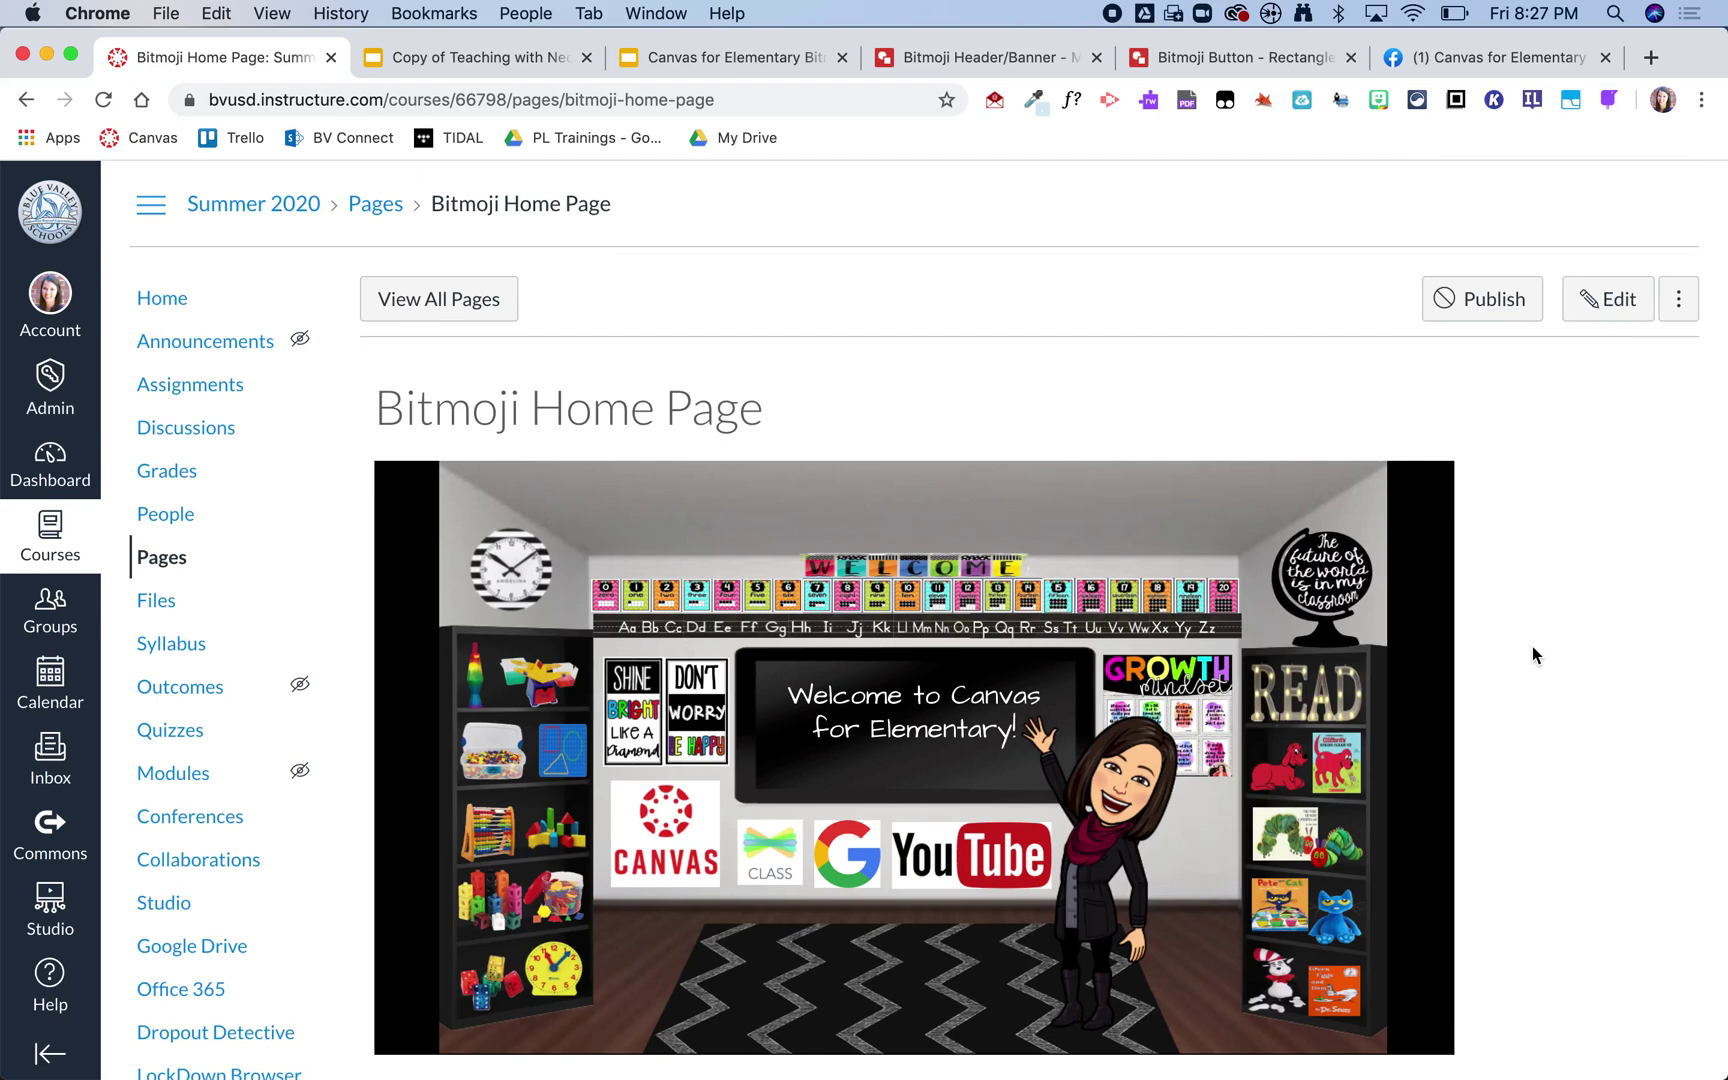
left_click(1481, 300)
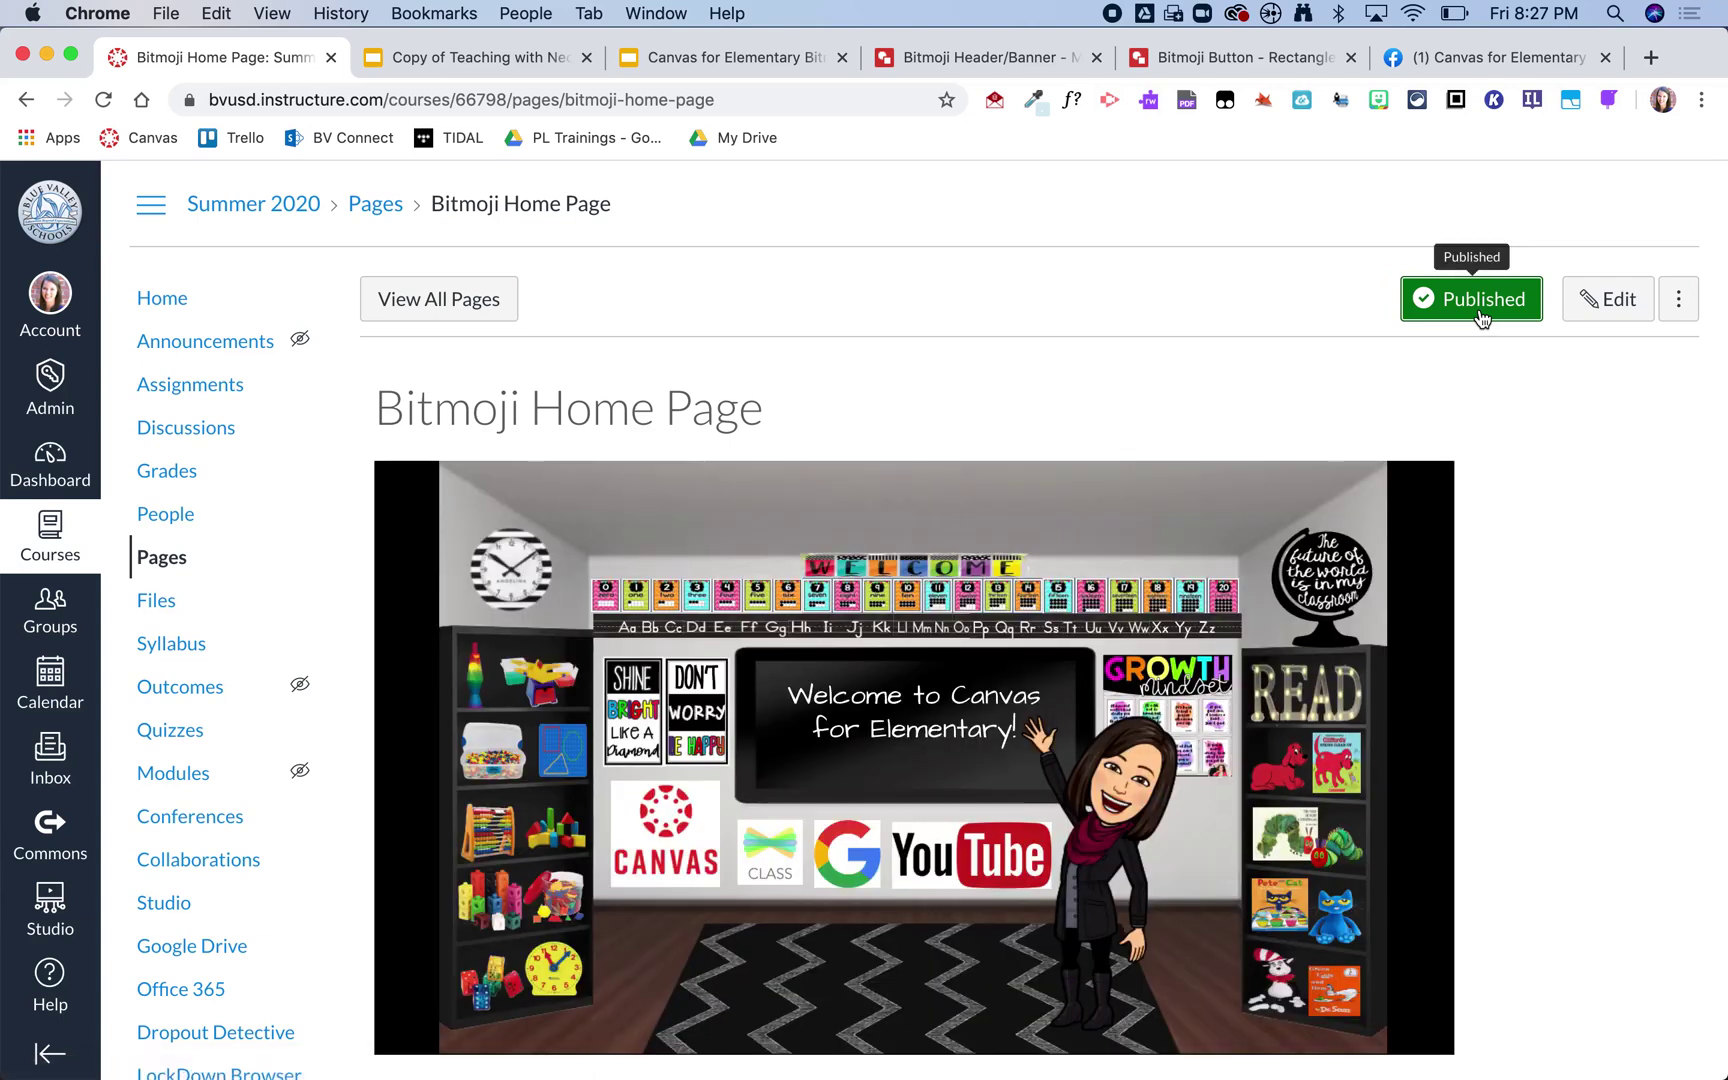
left_click(148, 302)
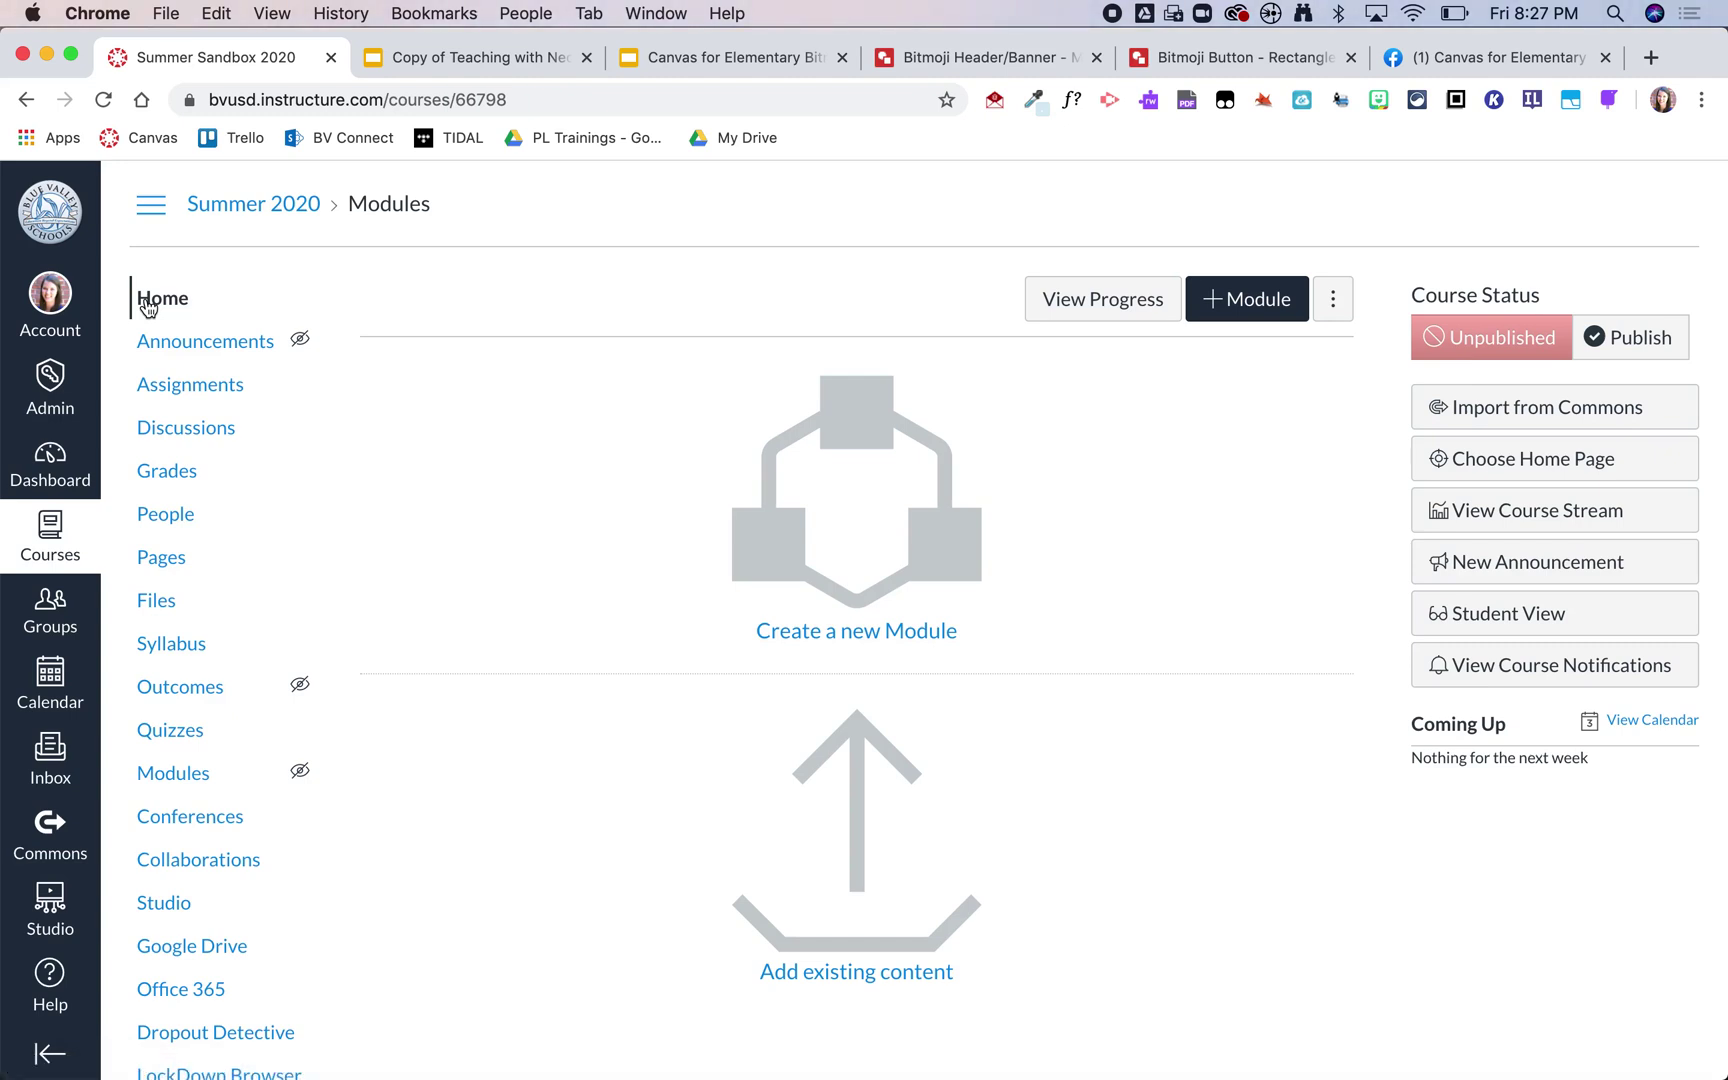
Step: Set Bitmoji Home Page as the course's Front Page from the Pages list
left_click(1447, 460)
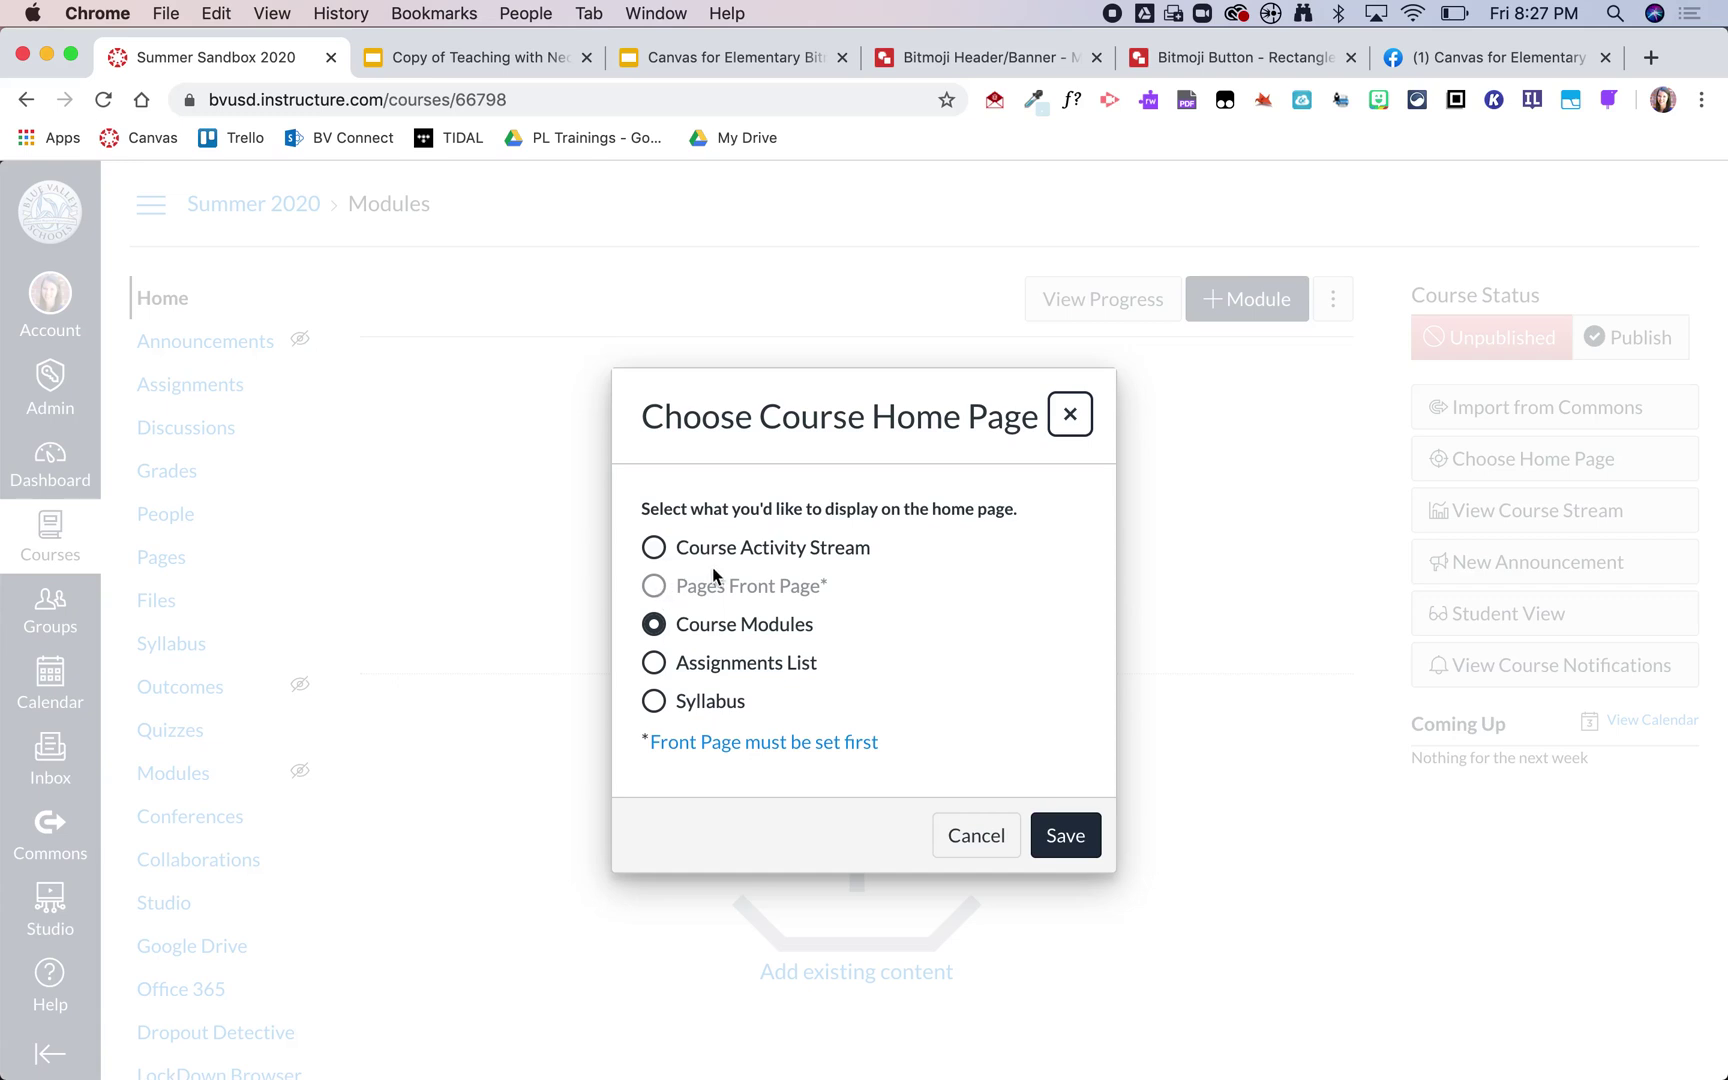
left_click(731, 757)
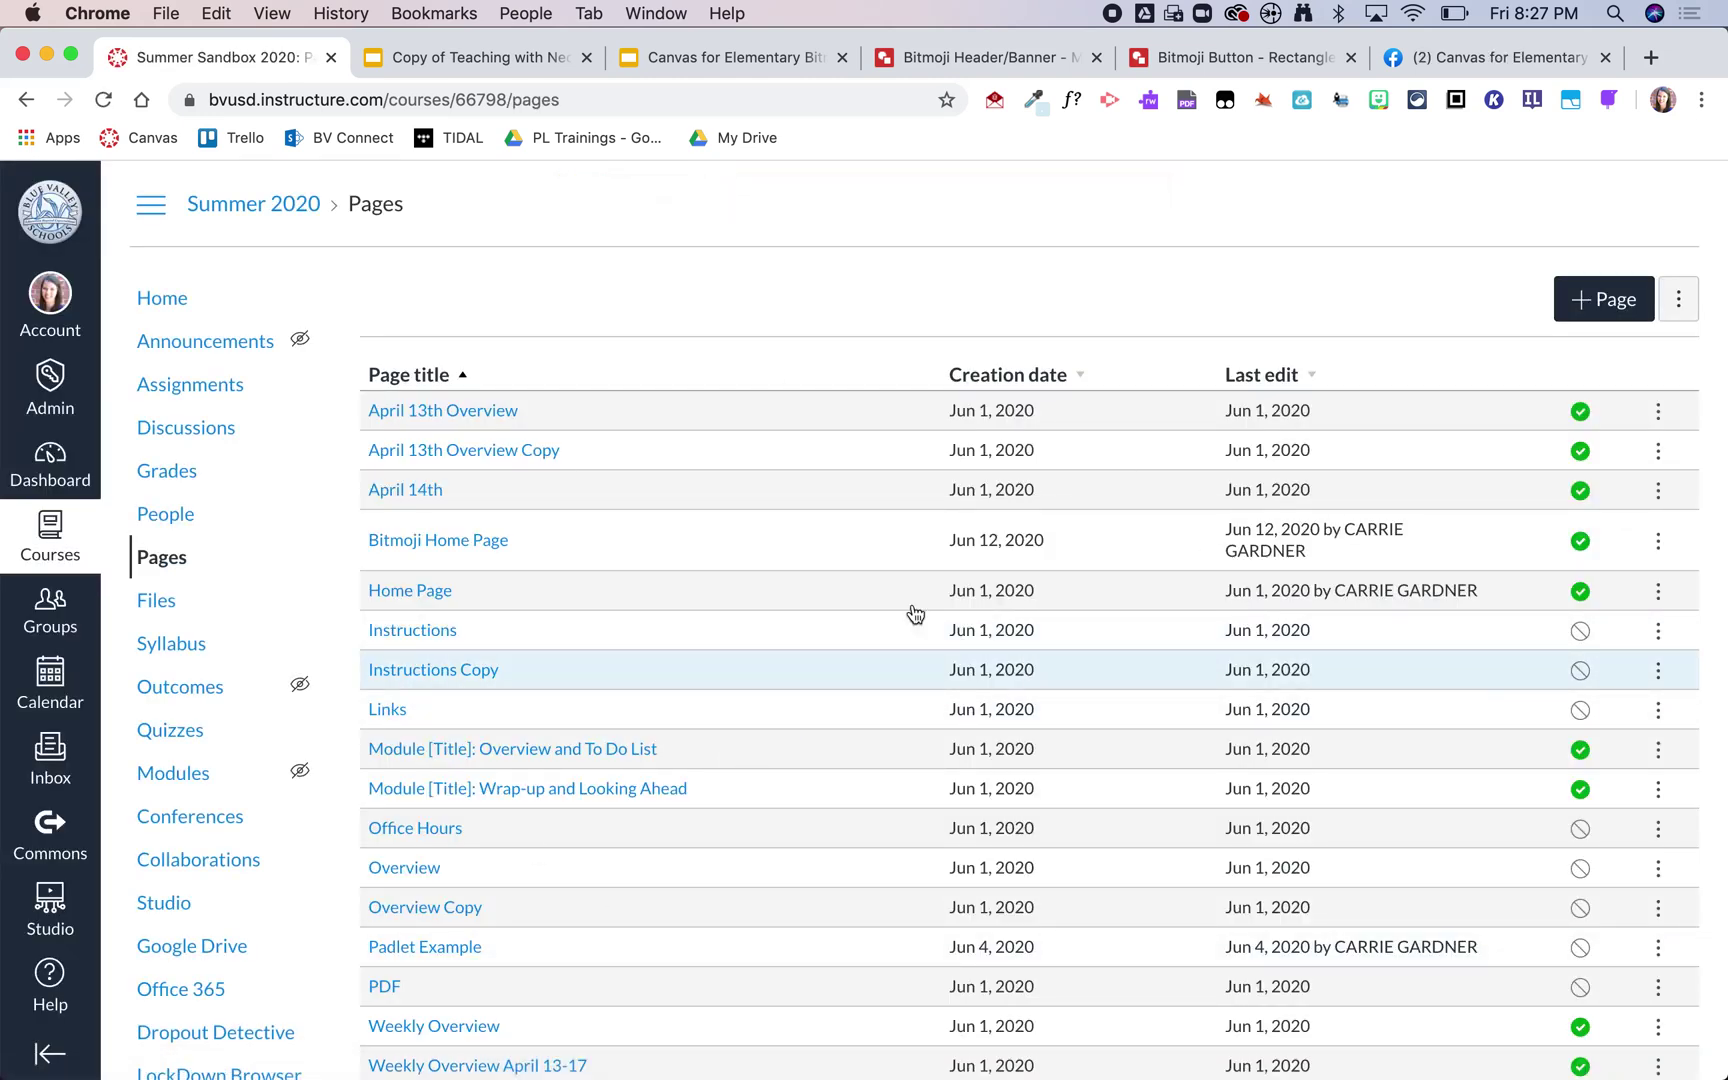
left_click(1660, 551)
left_click(1625, 684)
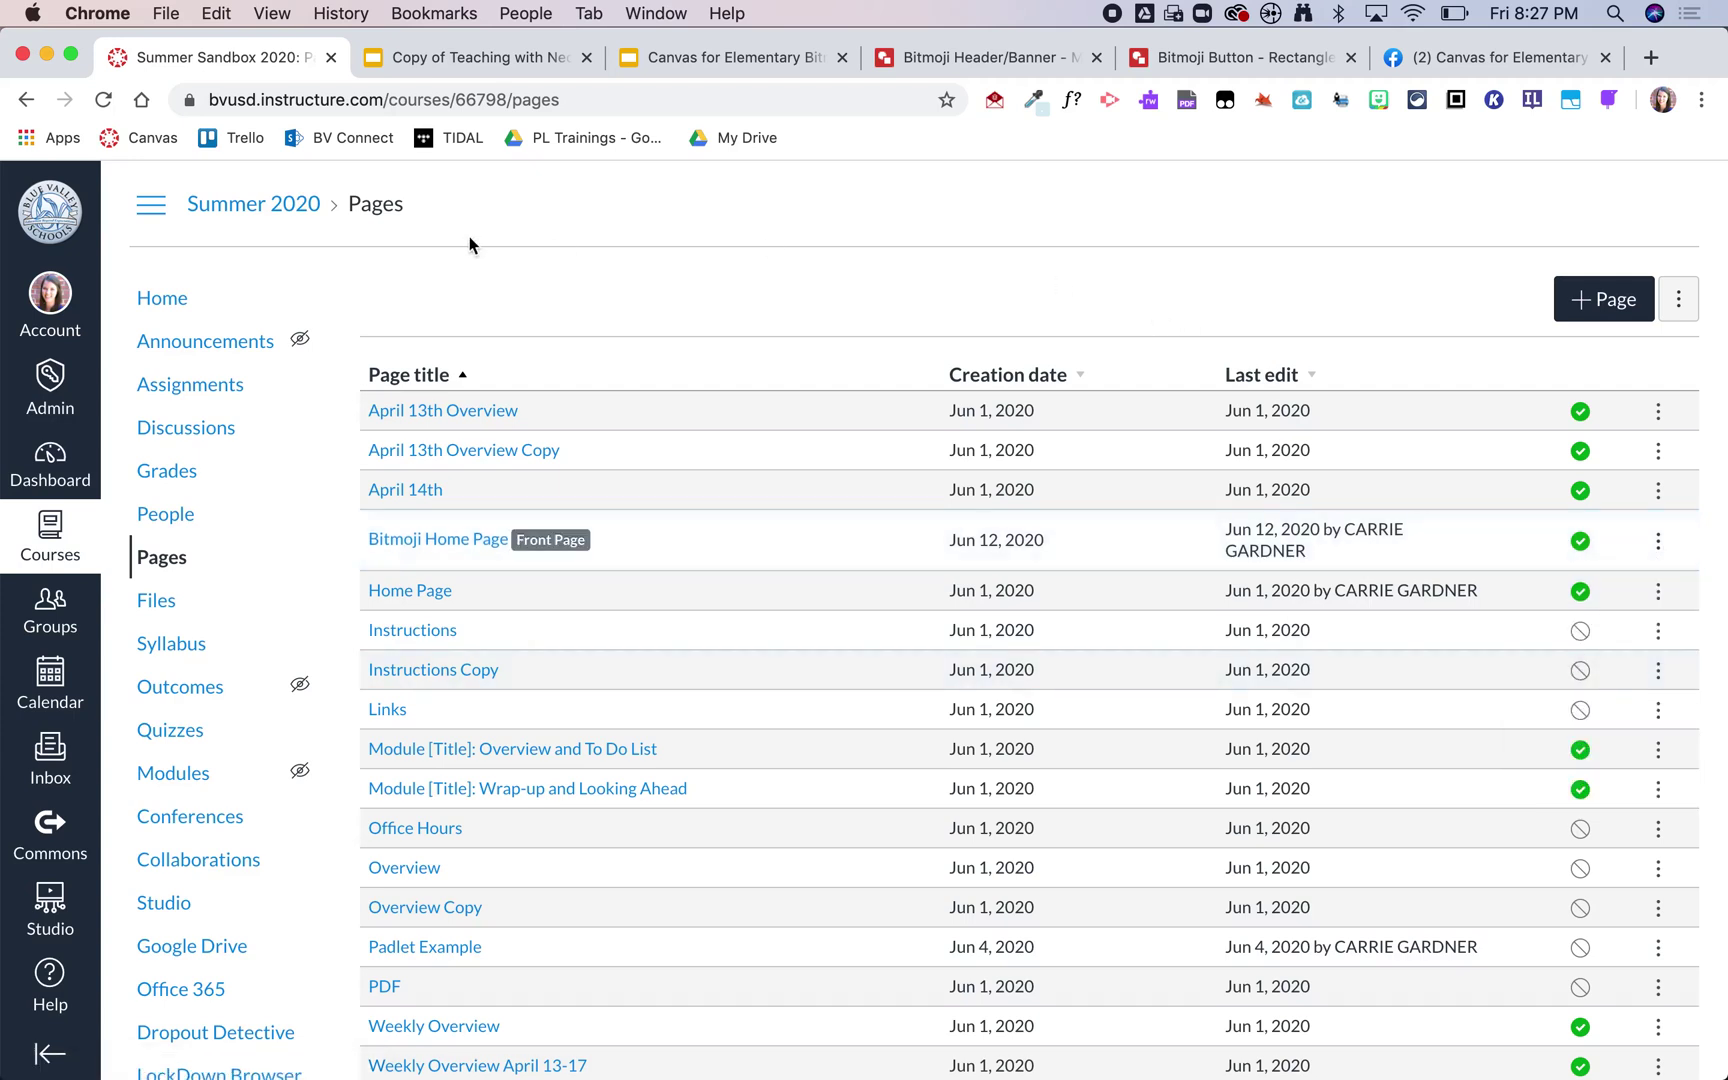
Step: Change the course home page to Pages Front Page and save
left_click(165, 302)
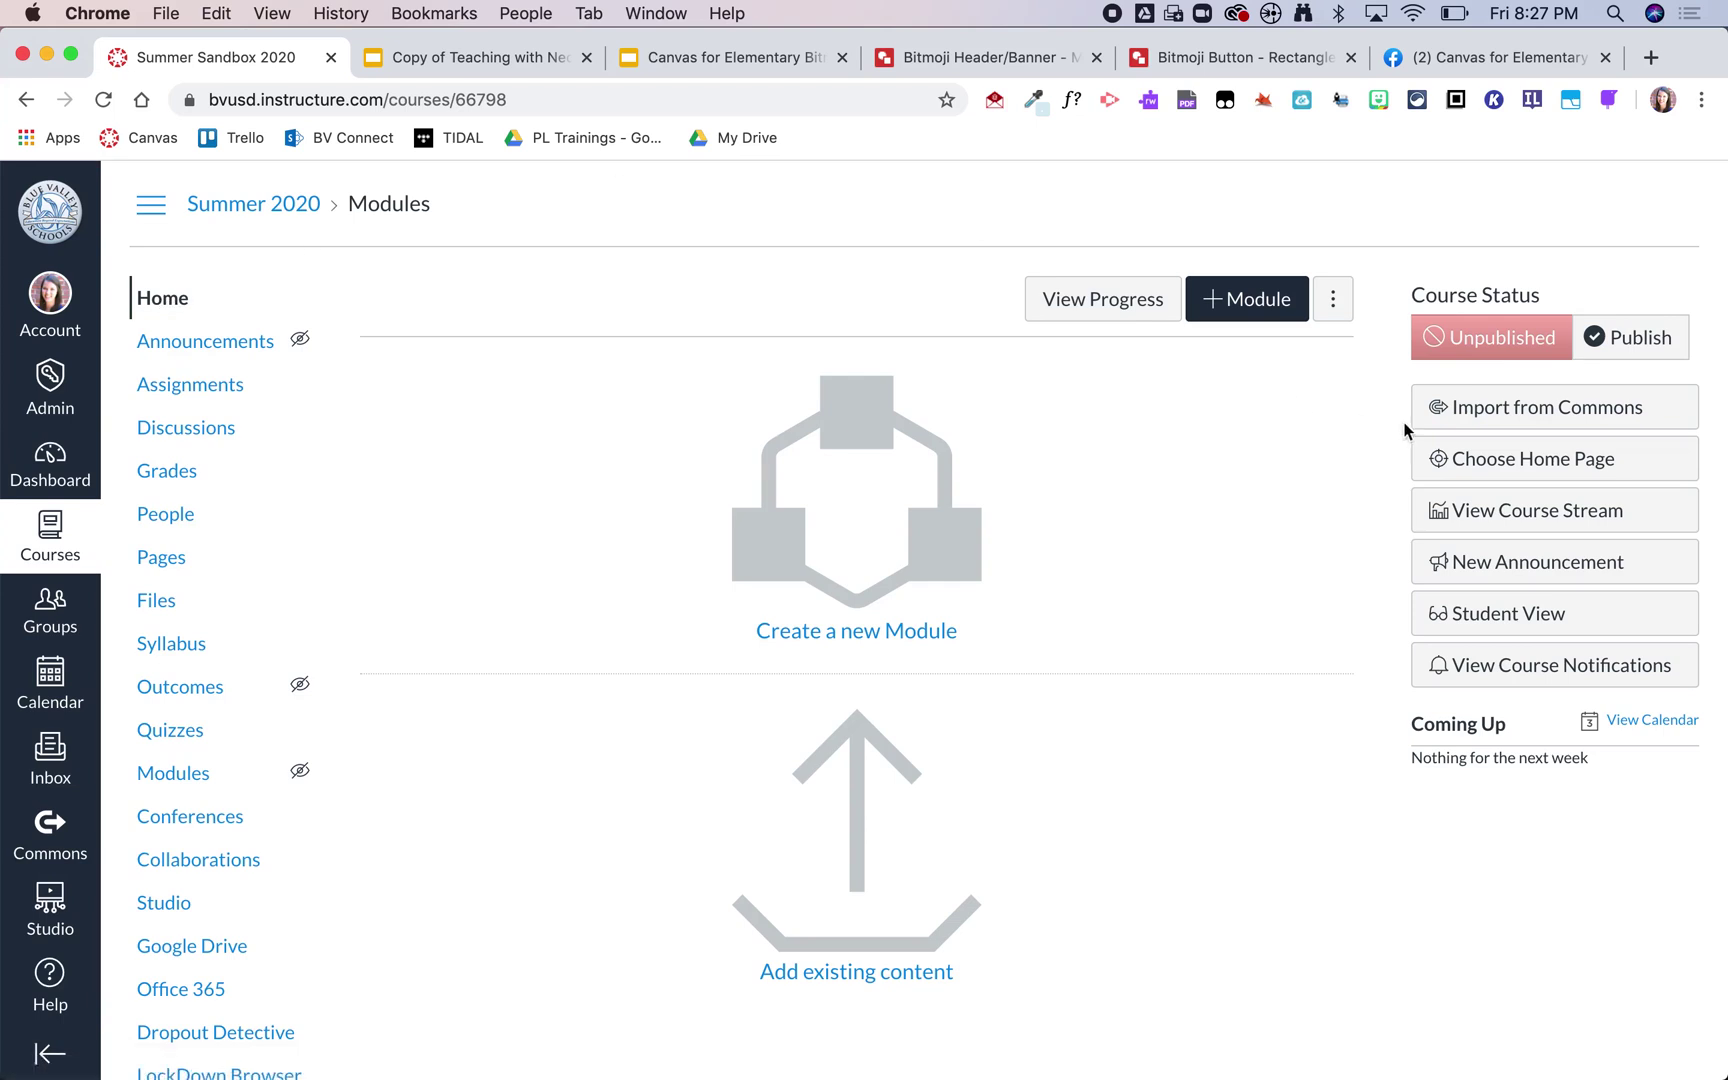
left_click(1463, 458)
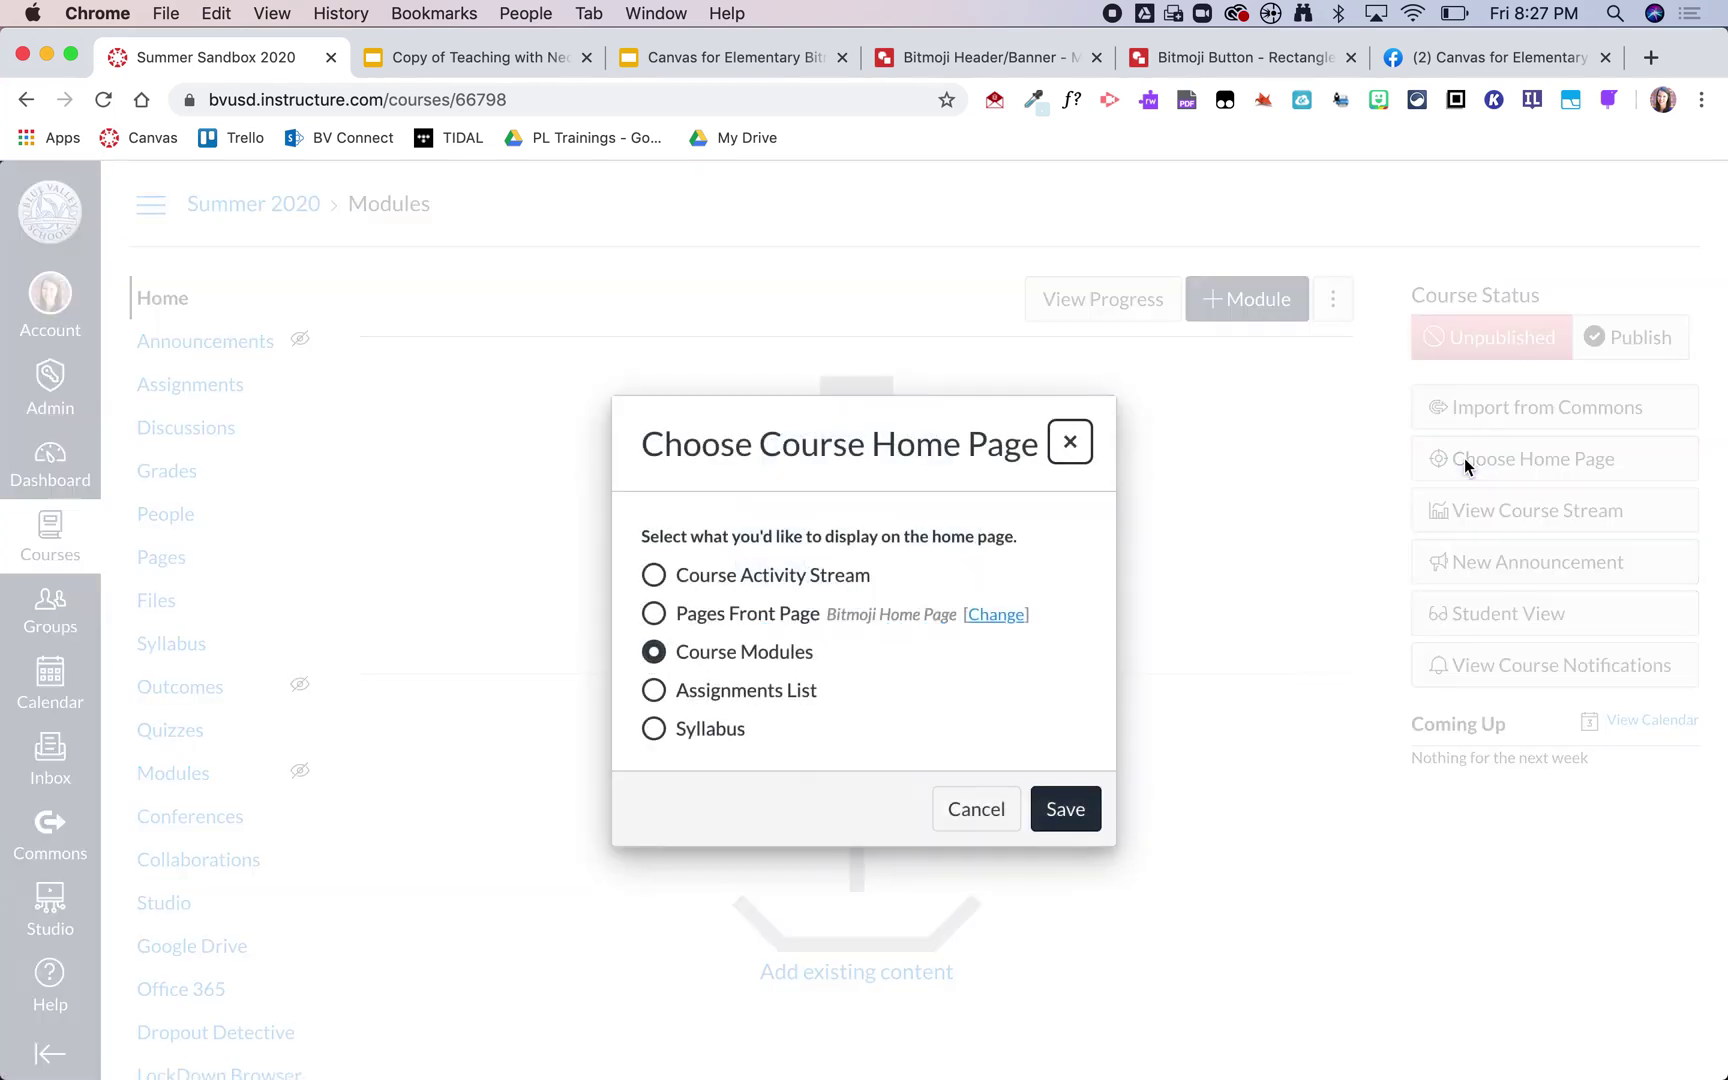
left_click(653, 614)
left_click(1062, 814)
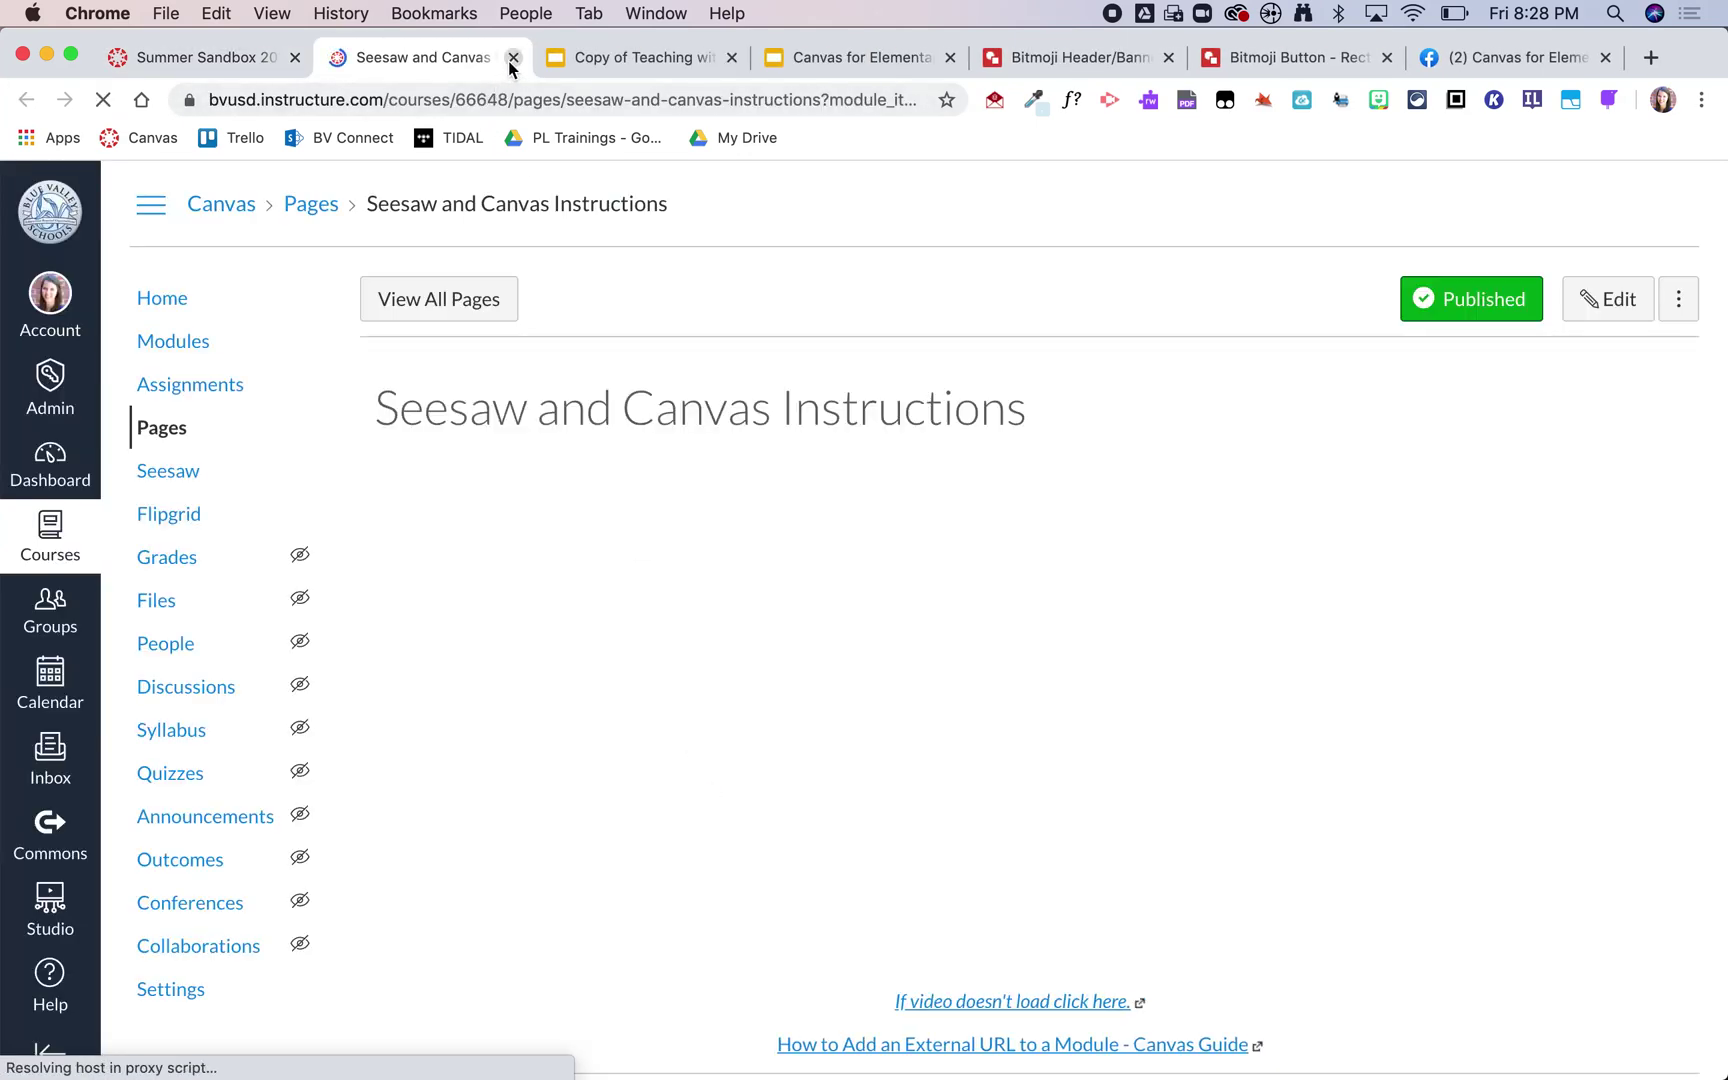
Step: Close the Seesaw and Canvas Instructions browser tab
left_click(512, 60)
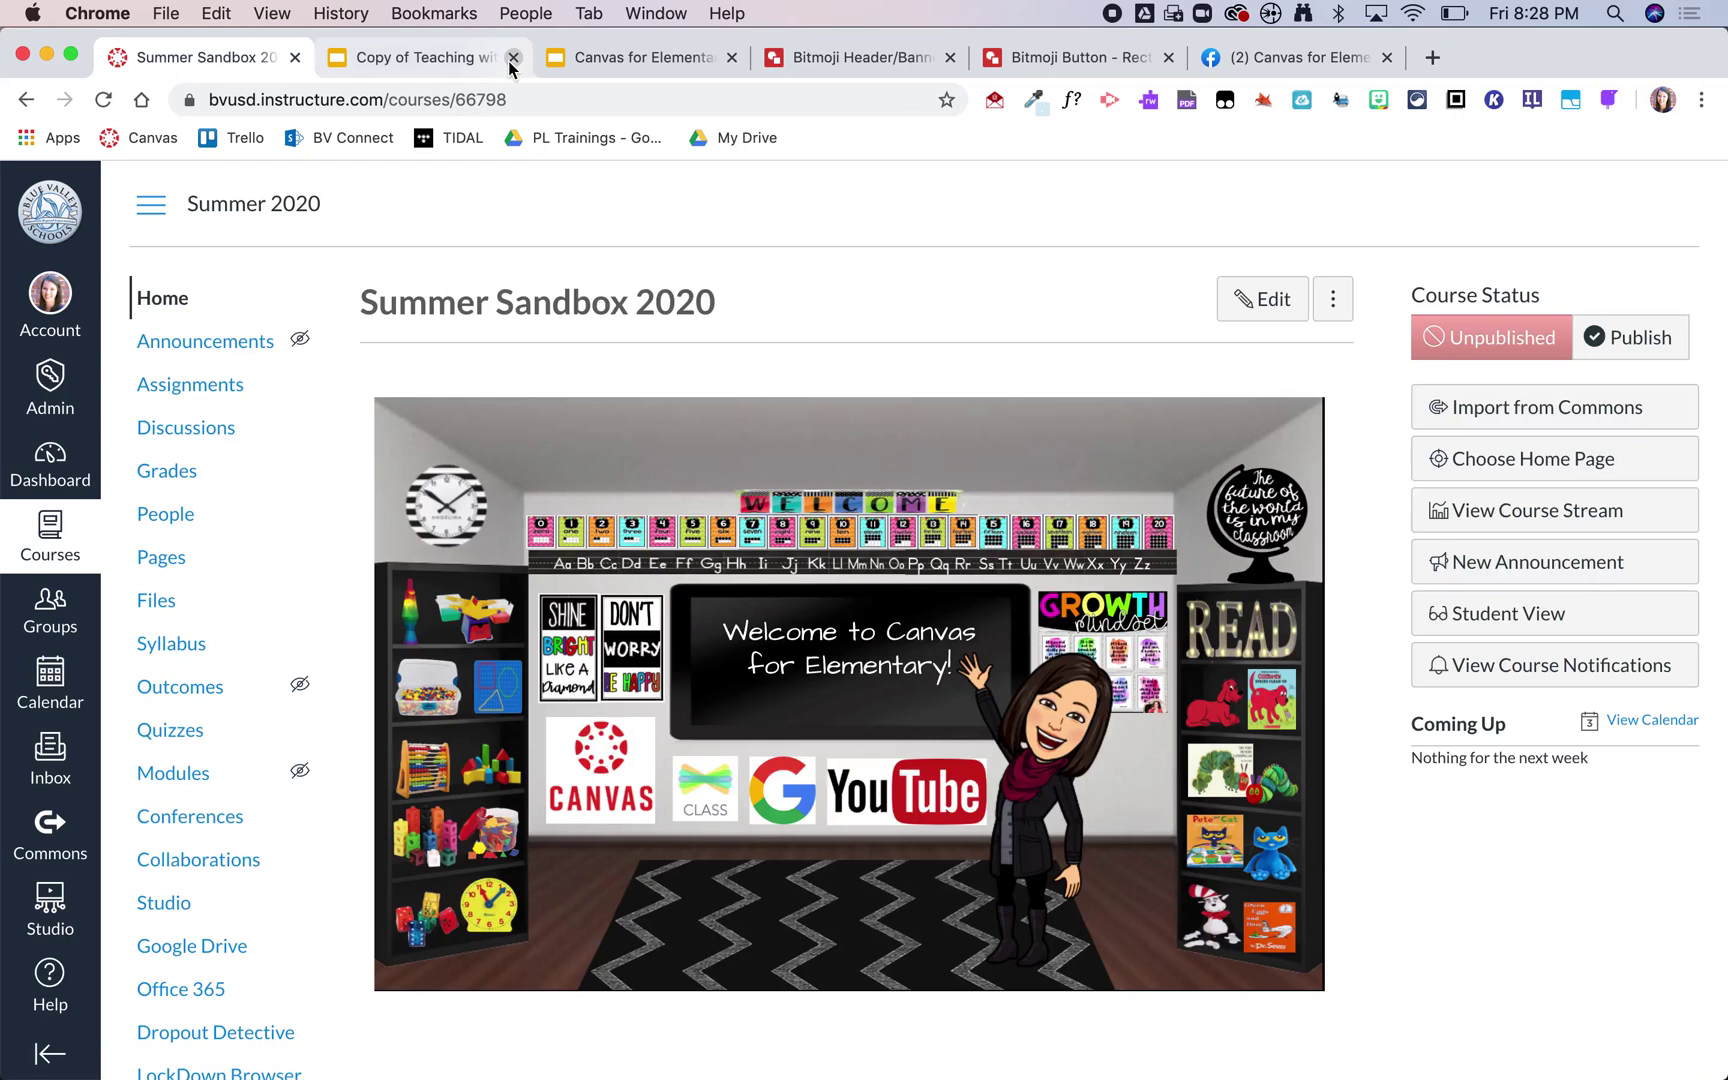